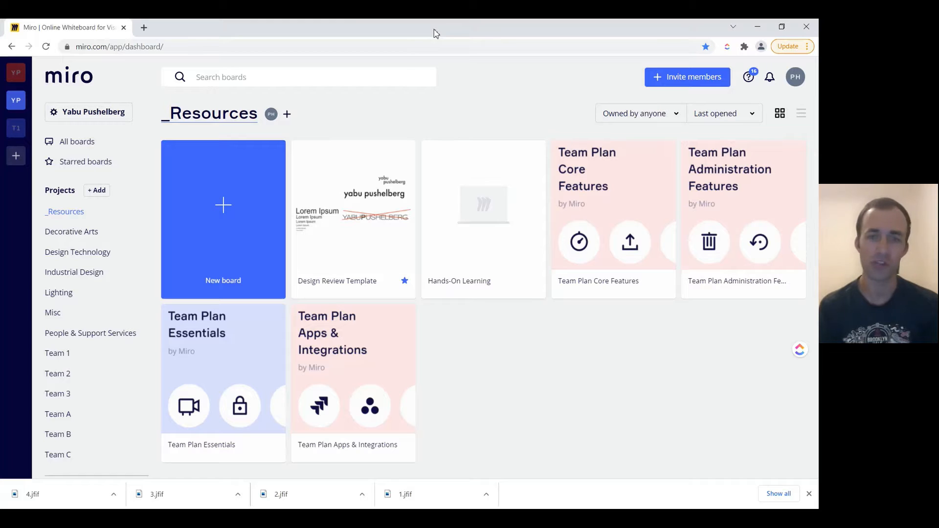
Open the Design Review Template board from the _Resources project and bring its logos, sample text and frame into view
{"action": "left_click", "coordinate": [369, 168]}
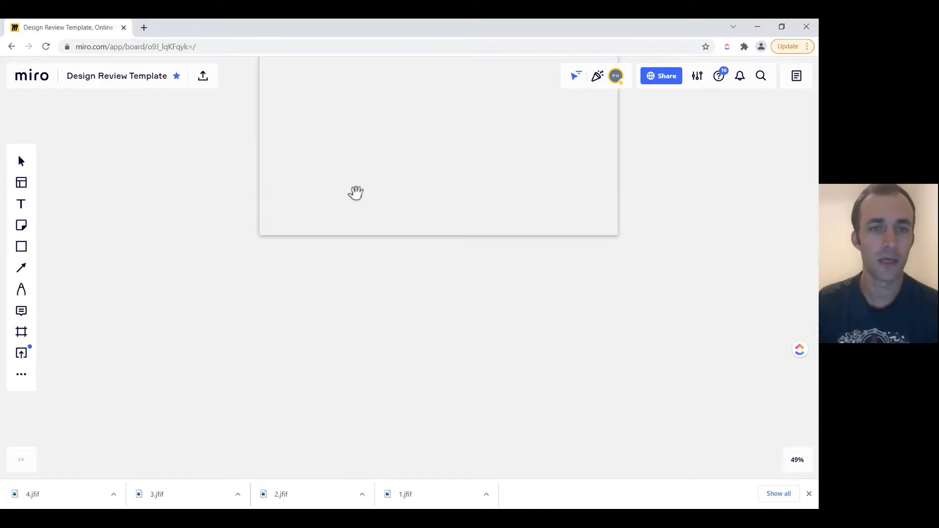
{"action": "left_click_drag", "start_coordinate": [452, 138], "coordinate": [455, 298]}
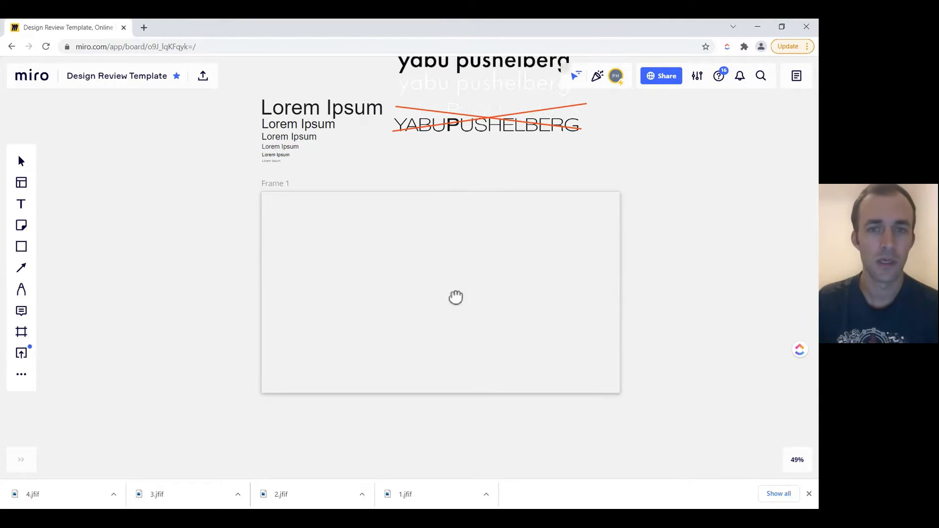
{"action": "left_click_drag", "start_coordinate": [490, 158], "coordinate": [490, 226]}
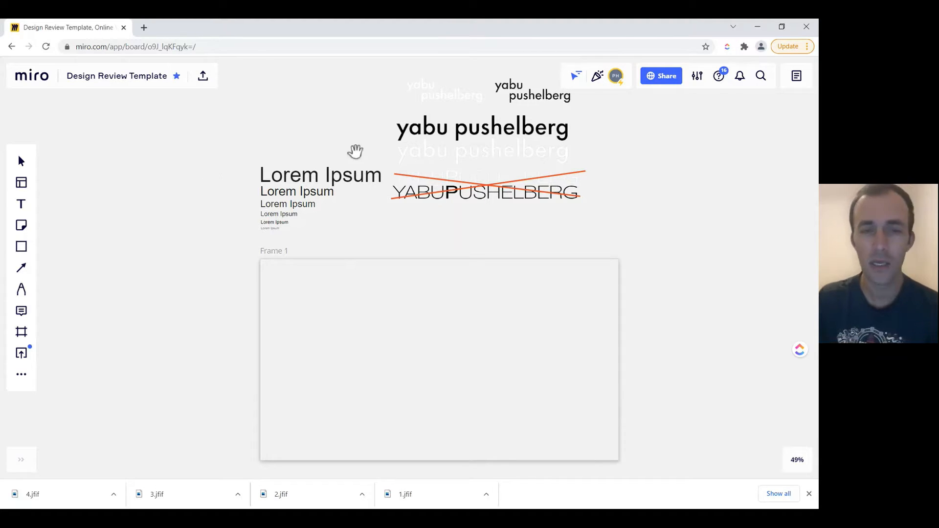
{"action": "left_click_drag", "start_coordinate": [167, 176], "coordinate": [178, 226]}
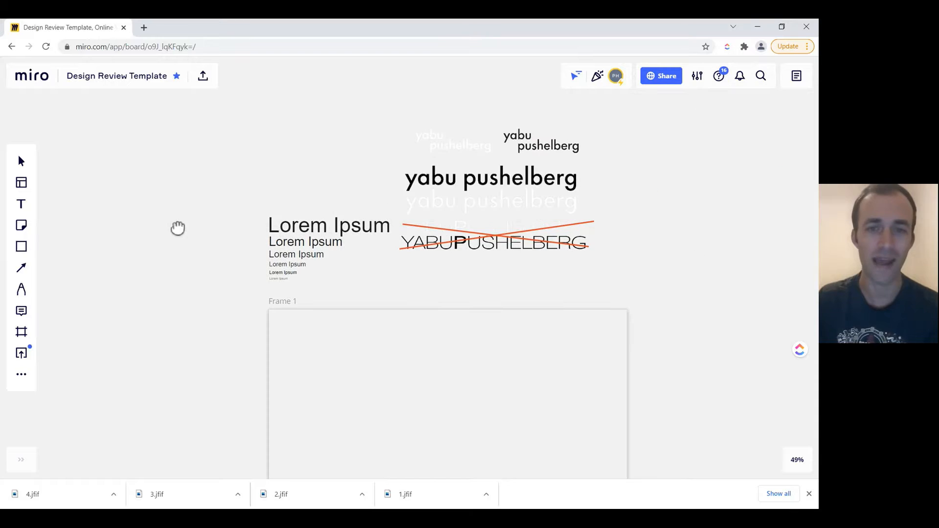
{"action": "scroll", "coordinate": [654, 191], "scroll_direction": "down", "scroll_amount": 1}
{"action": "left_click_drag", "start_coordinate": [654, 191], "coordinate": [633, 220]}
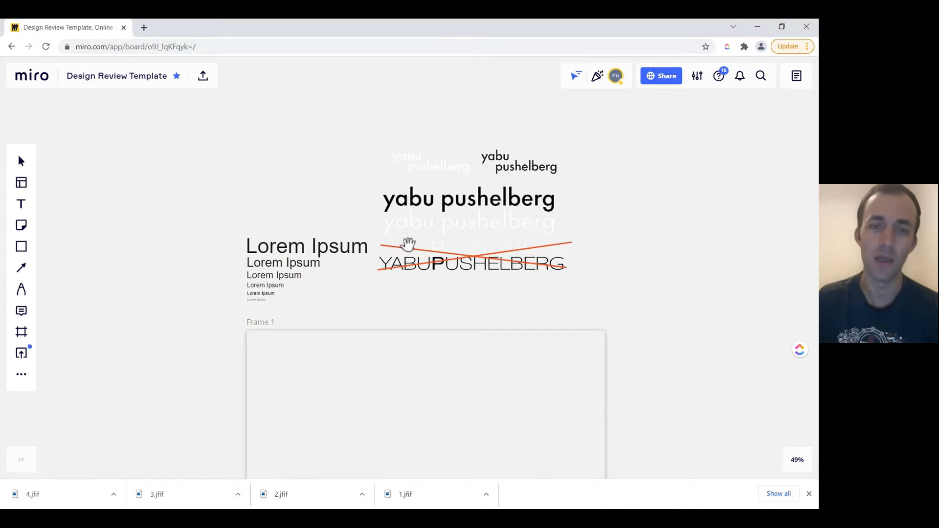
{"action": "left_click_drag", "start_coordinate": [284, 191], "coordinate": [320, 188]}
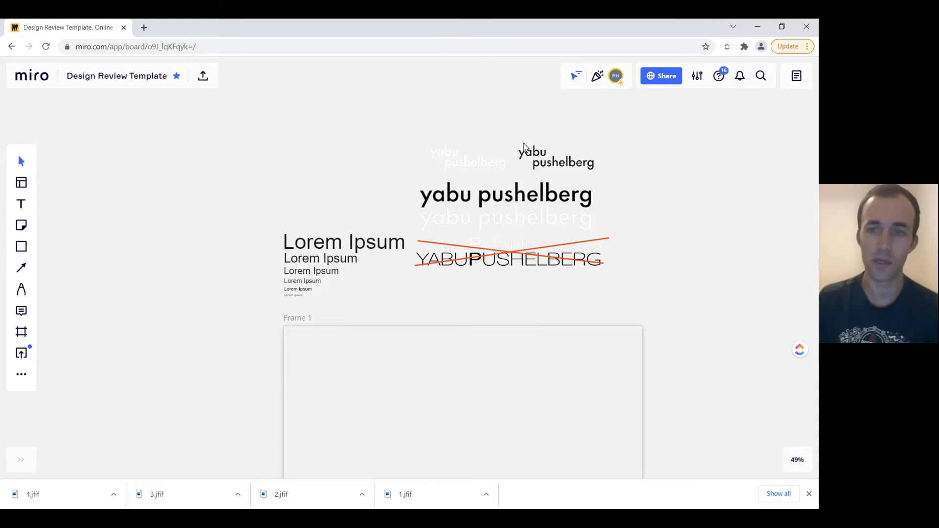
Examine the black and white yabu pushelberg logo variants placed above the frame
{"action": "left_click", "coordinate": [568, 163]}
{"action": "left_click", "coordinate": [490, 129]}
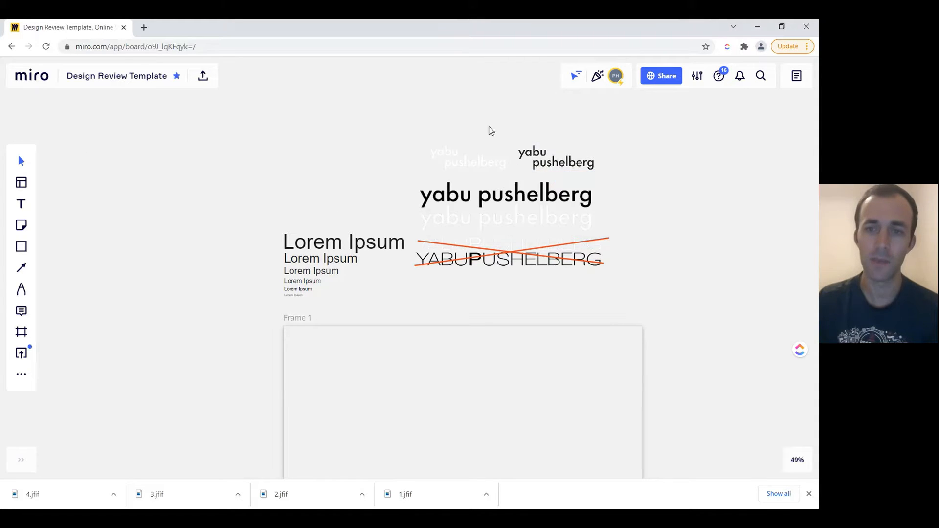
{"action": "left_click_drag", "start_coordinate": [613, 120], "coordinate": [638, 184]}
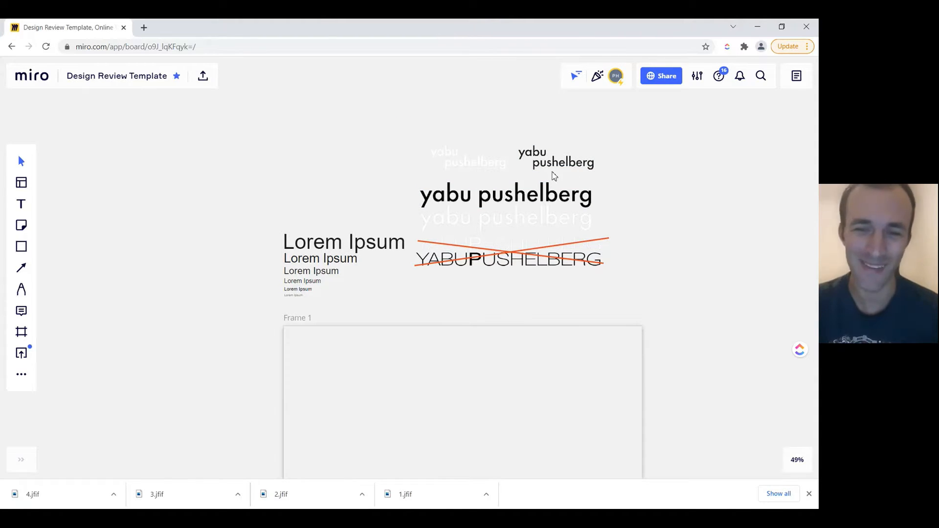
{"action": "left_click_drag", "start_coordinate": [382, 118], "coordinate": [402, 185]}
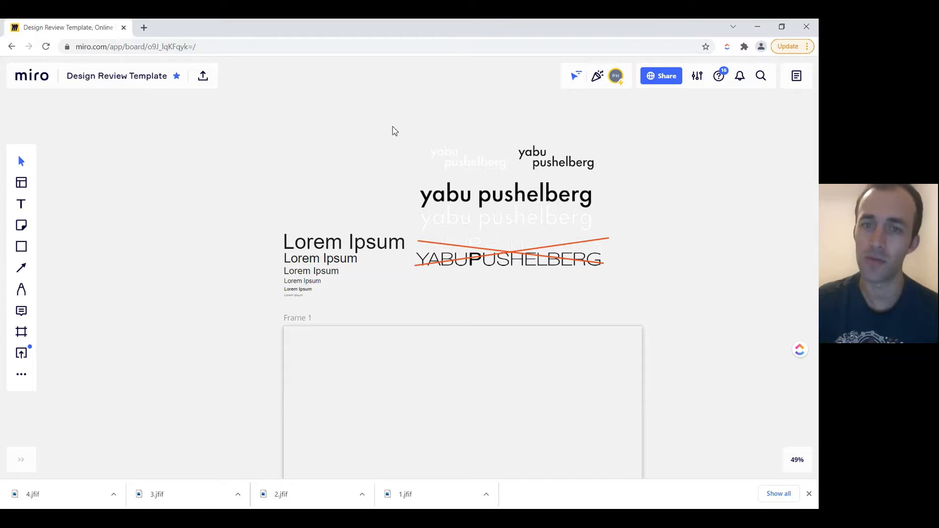
{"action": "left_click_drag", "start_coordinate": [390, 125], "coordinate": [472, 149]}
{"action": "left_click_drag", "start_coordinate": [615, 130], "coordinate": [582, 159]}
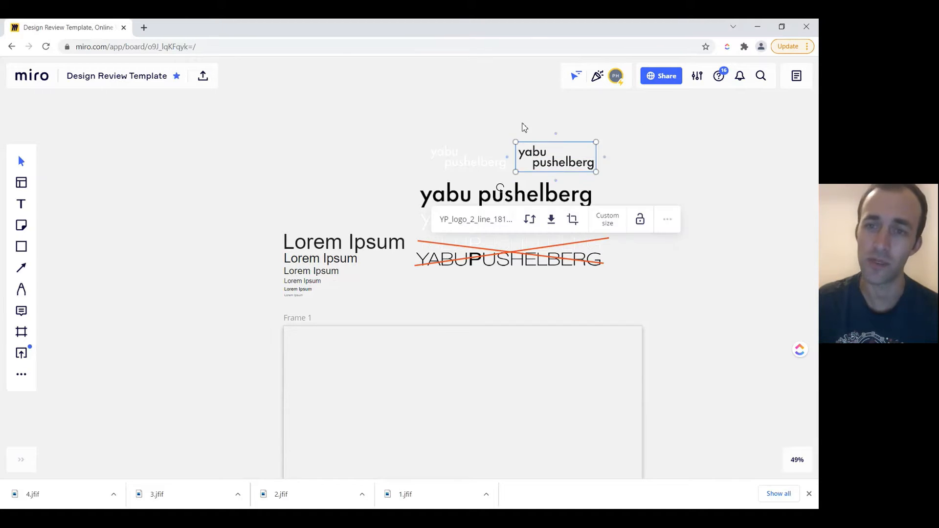
{"action": "left_click", "coordinate": [518, 121]}
{"action": "left_click_drag", "start_coordinate": [412, 139], "coordinate": [450, 161]}
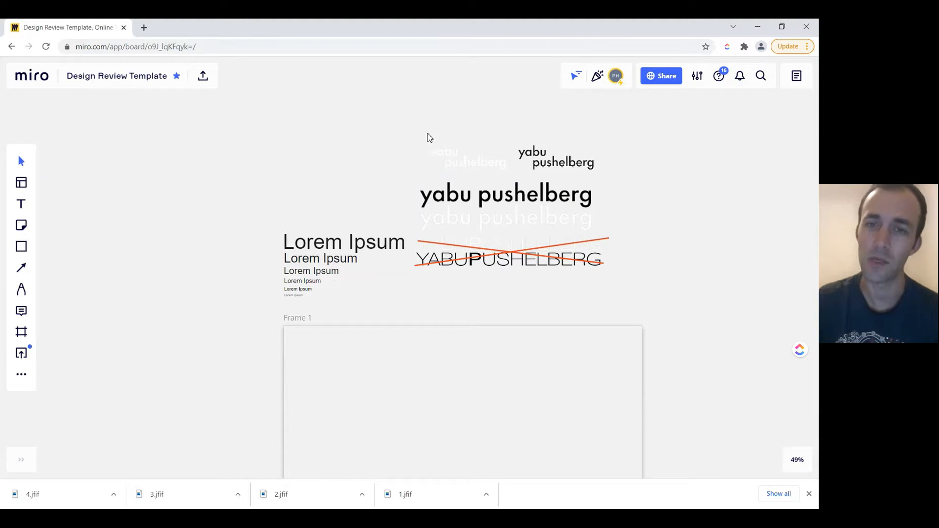
{"action": "left_click_drag", "start_coordinate": [424, 133], "coordinate": [372, 140]}
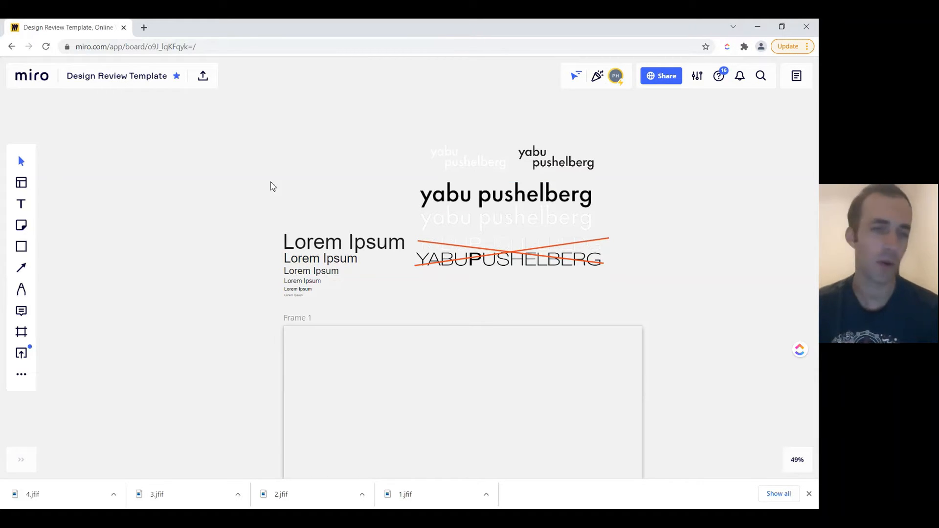
View the template library and the board's export options, including Save board as Template
{"action": "left_click", "coordinate": [23, 190]}
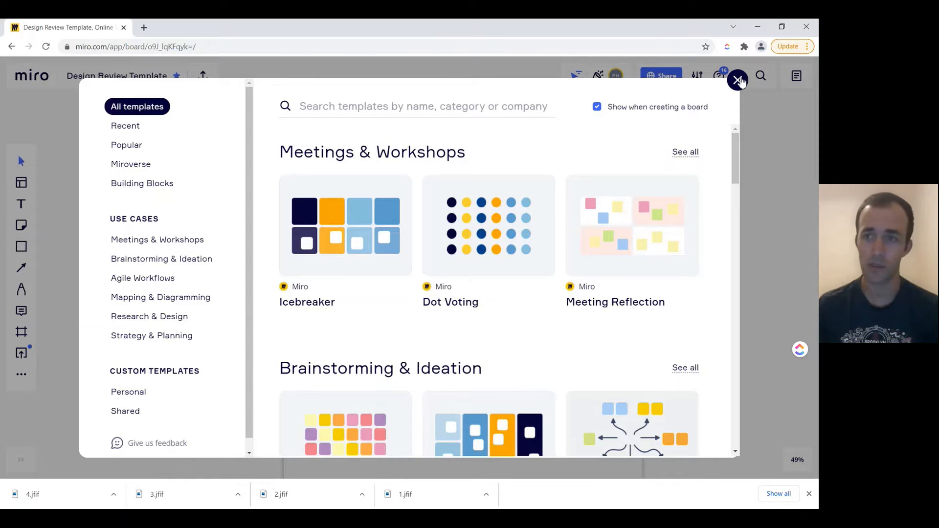
{"action": "left_click", "coordinate": [737, 80]}
{"action": "left_click", "coordinate": [216, 77]}
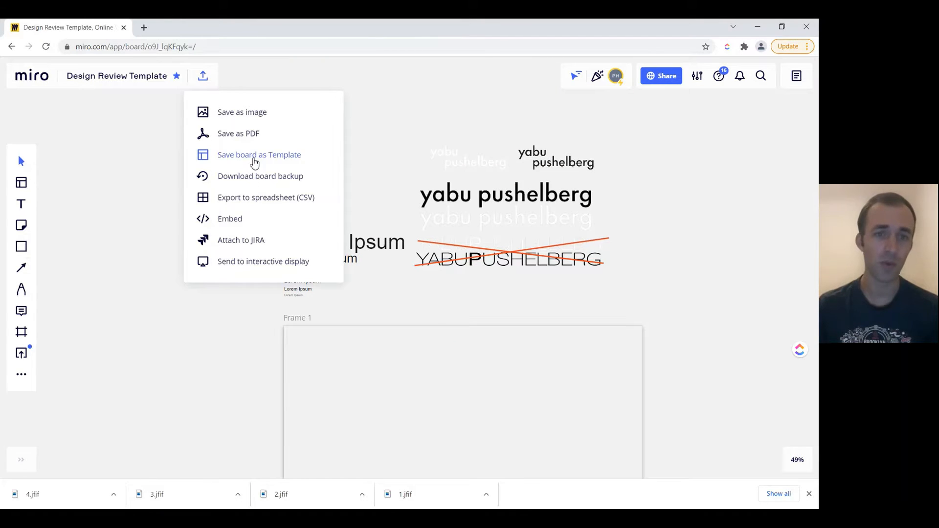
Browse the template library's Brainstorming & Ideation, Agile Workflows, and Mapping & Diagramming templates
{"action": "left_click", "coordinate": [22, 185]}
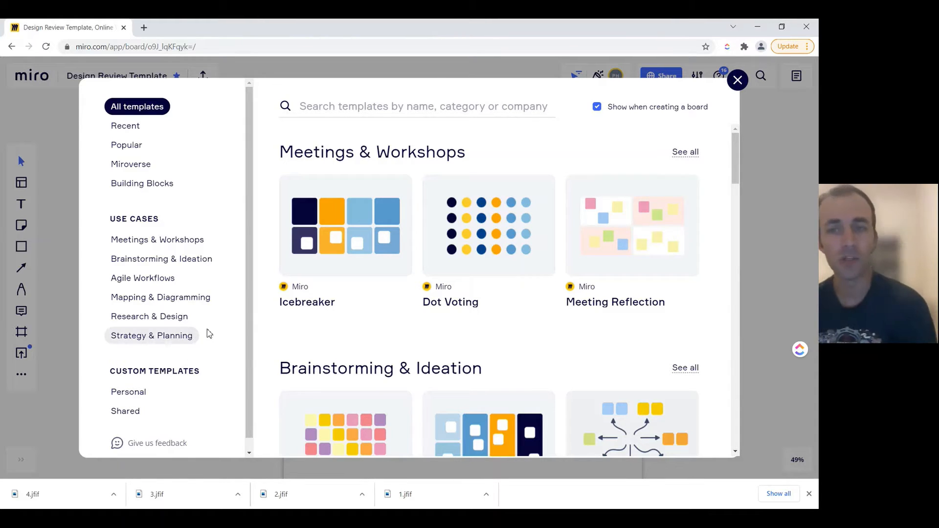
{"action": "scroll", "coordinate": [530, 178], "scroll_direction": "down", "scroll_amount": 5}
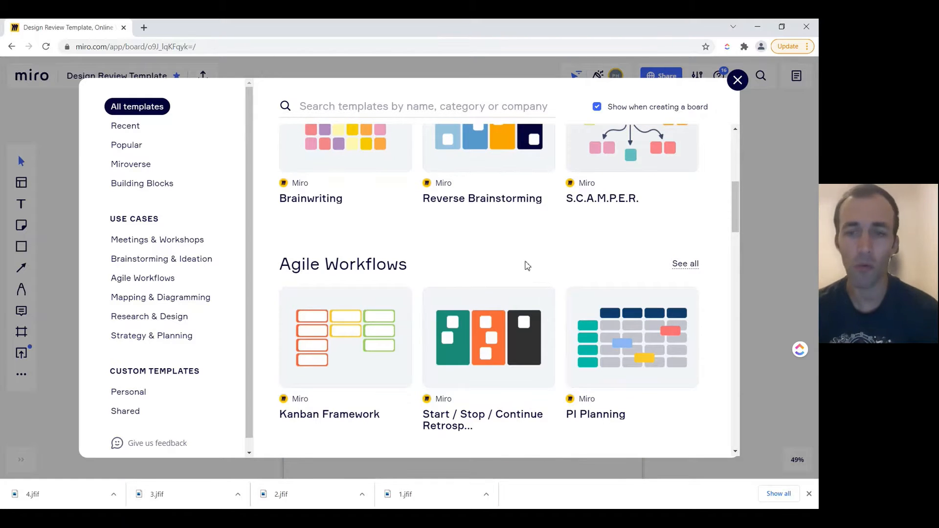
{"action": "scroll", "coordinate": [576, 275], "scroll_direction": "up", "scroll_amount": 2}
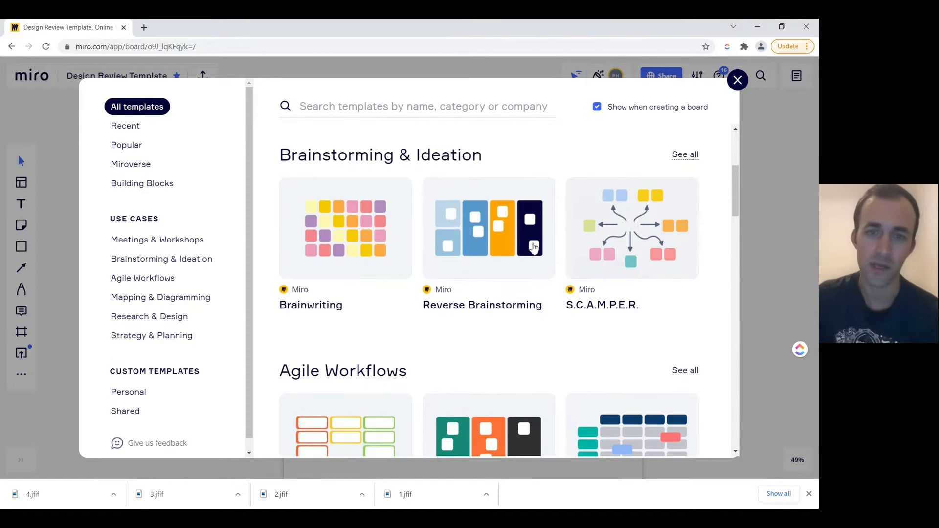
{"action": "scroll", "coordinate": [520, 226], "scroll_direction": "down", "scroll_amount": 3}
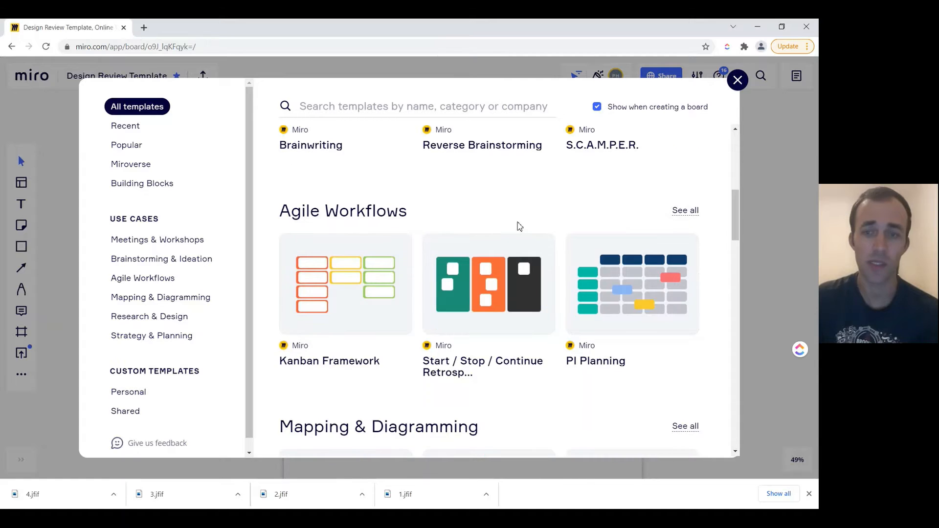
{"action": "scroll", "coordinate": [519, 226], "scroll_direction": "down", "scroll_amount": 3}
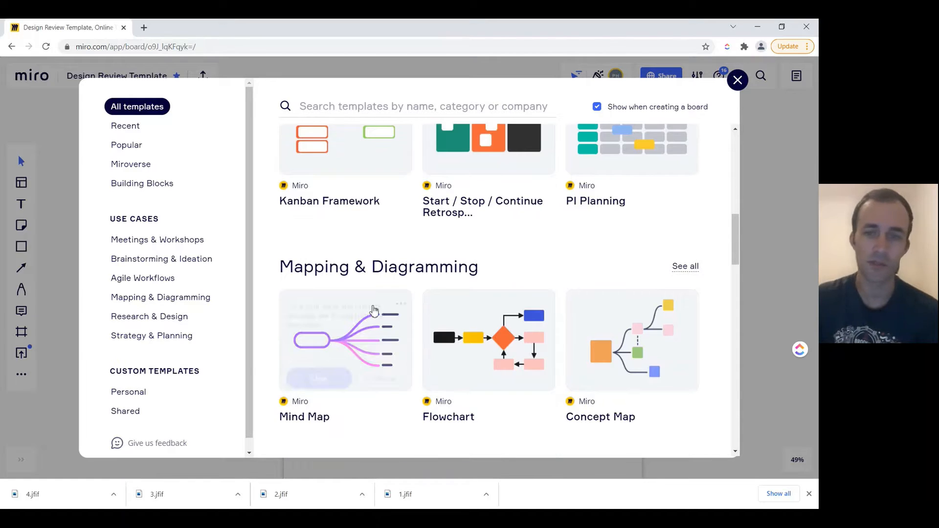
{"action": "mouse_move", "coordinate": [601, 325]}
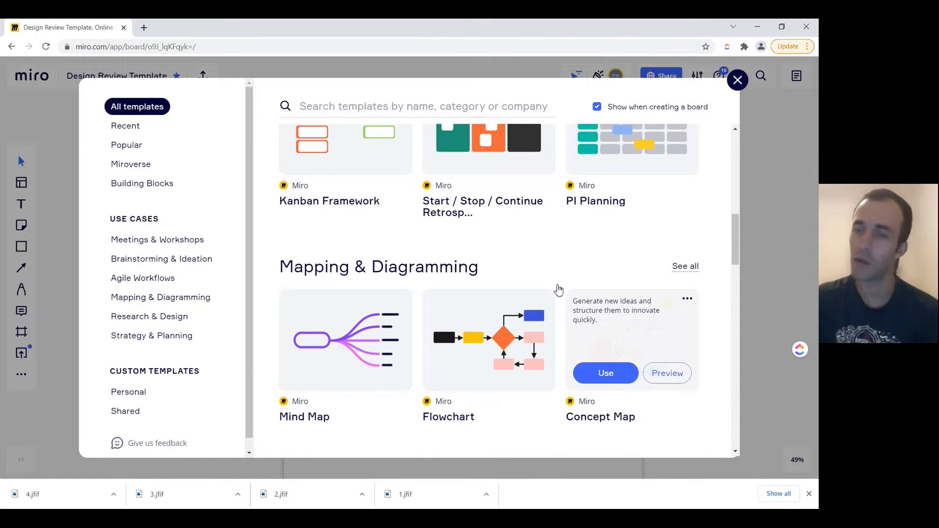
{"action": "mouse_move", "coordinate": [365, 304]}
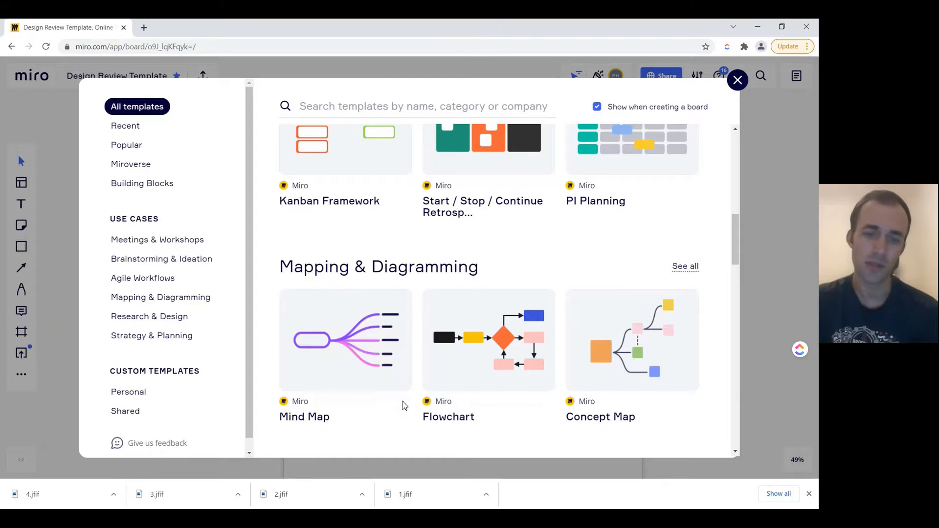
{"action": "mouse_move", "coordinate": [460, 335]}
{"action": "mouse_move", "coordinate": [357, 324]}
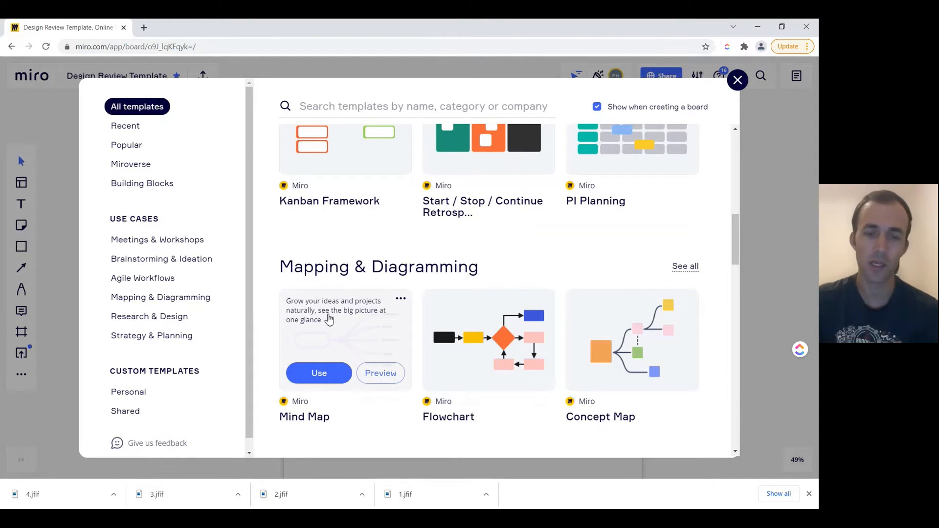
Choose the Mind Map template for use and review its description and related examples
{"action": "left_click", "coordinate": [325, 373]}
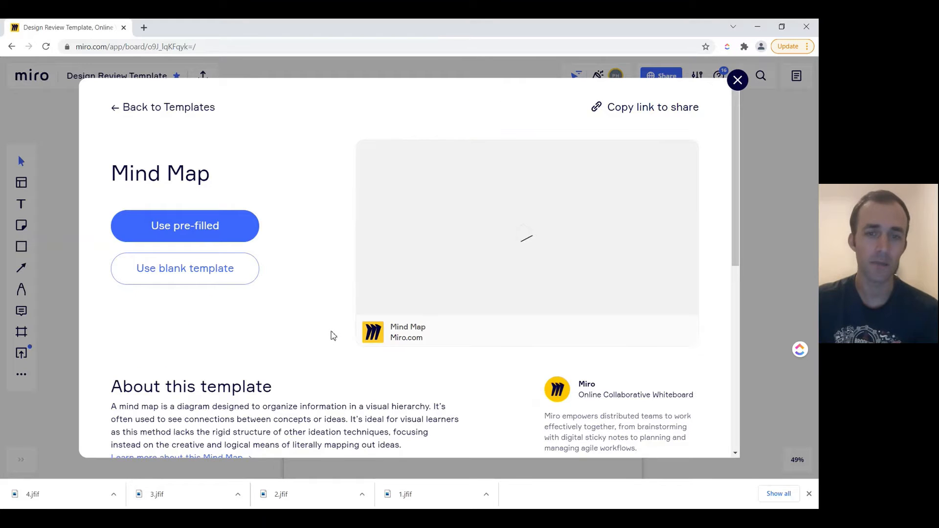
{"action": "scroll", "coordinate": [336, 284], "scroll_direction": "down", "scroll_amount": 2}
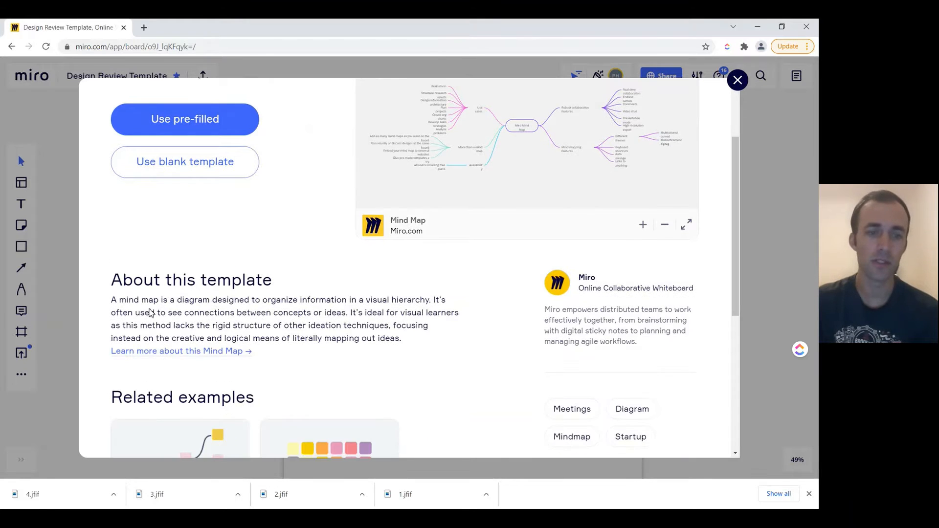
{"action": "scroll", "coordinate": [430, 308], "scroll_direction": "down", "scroll_amount": 2}
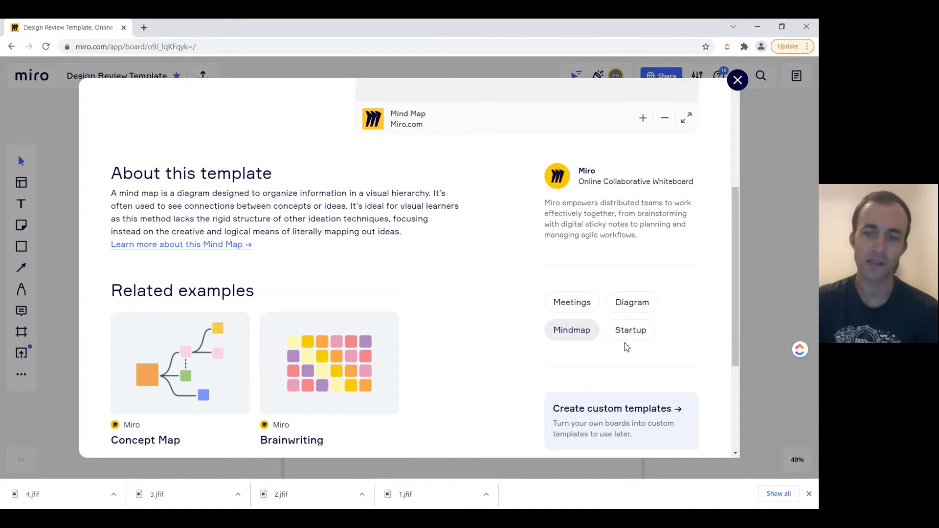
{"action": "scroll", "coordinate": [315, 387], "scroll_direction": "down", "scroll_amount": 1}
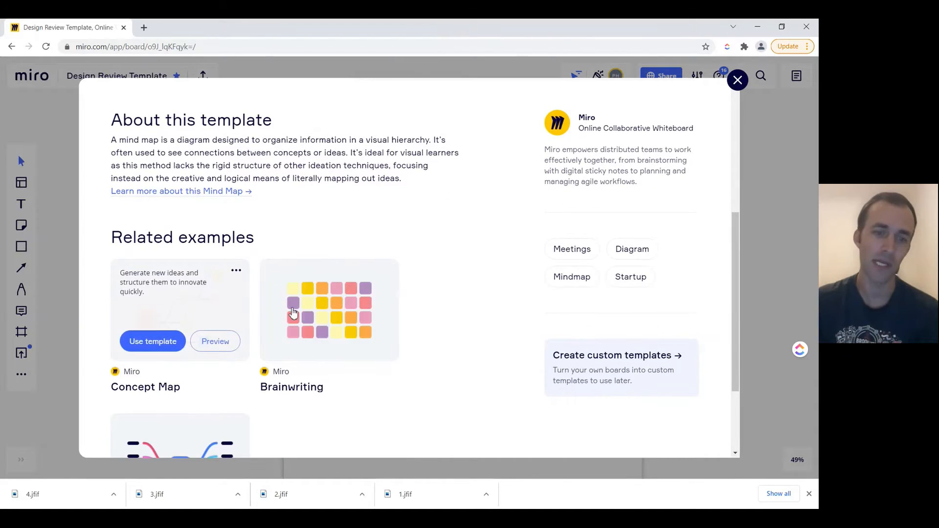
{"action": "scroll", "coordinate": [330, 327], "scroll_direction": "up", "scroll_amount": 5}
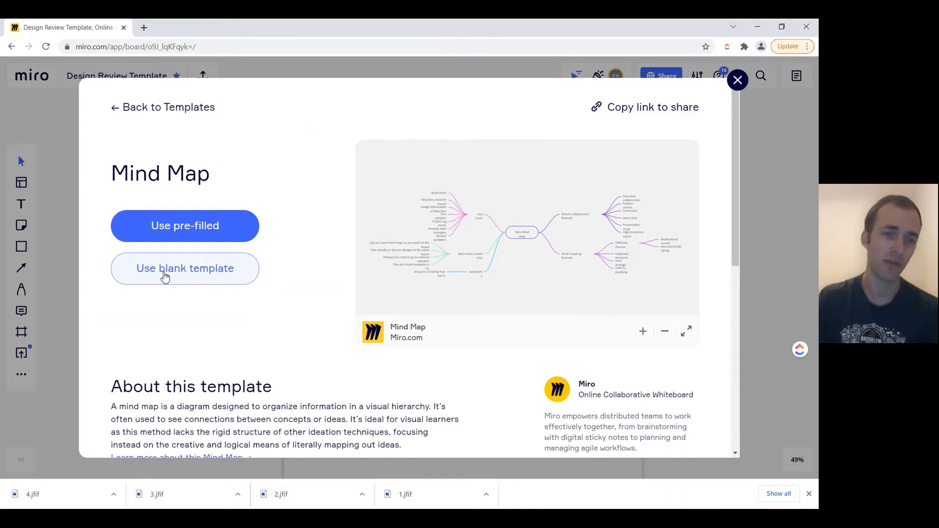
Add the Mind Map to the board as a blank template and deselect it
{"action": "left_click", "coordinate": [200, 272]}
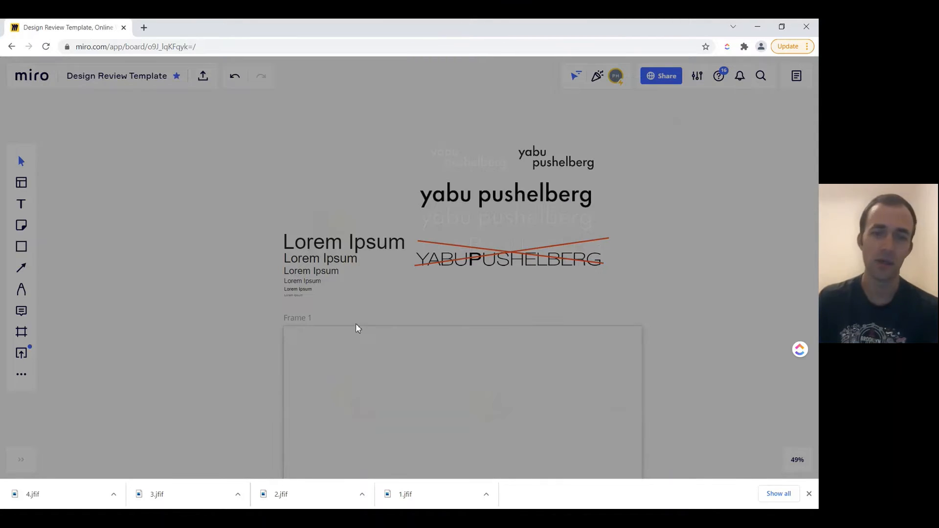
{"action": "scroll", "coordinate": [471, 398], "scroll_direction": "up", "scroll_amount": 4}
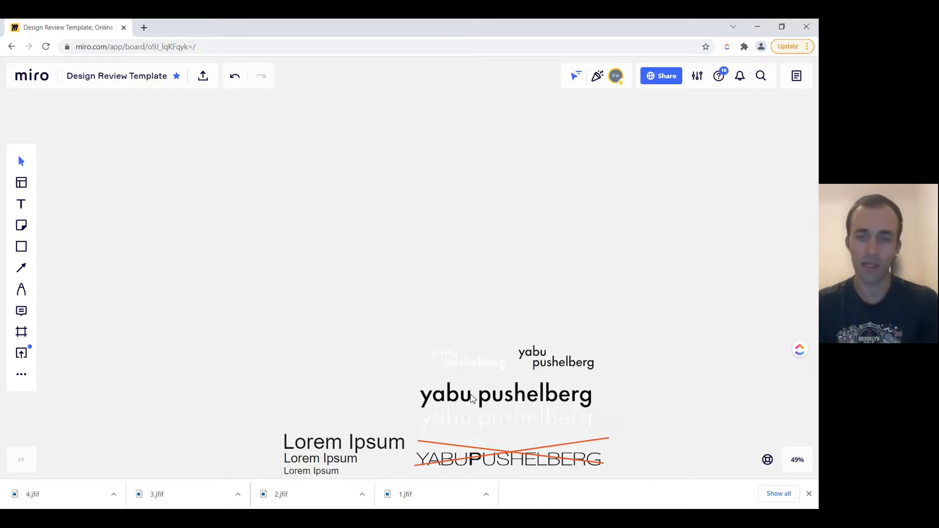
{"action": "scroll", "coordinate": [468, 402], "scroll_direction": "down", "scroll_amount": 4}
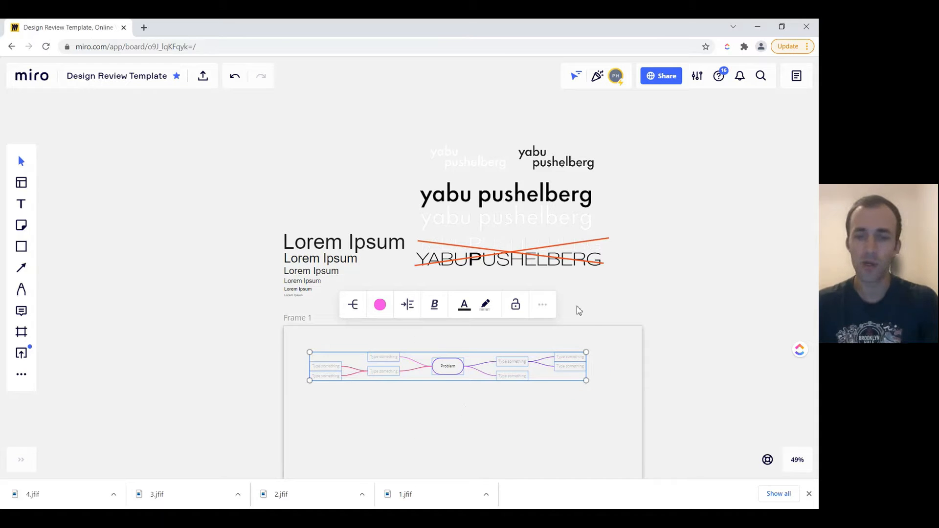
{"action": "left_click", "coordinate": [177, 250]}
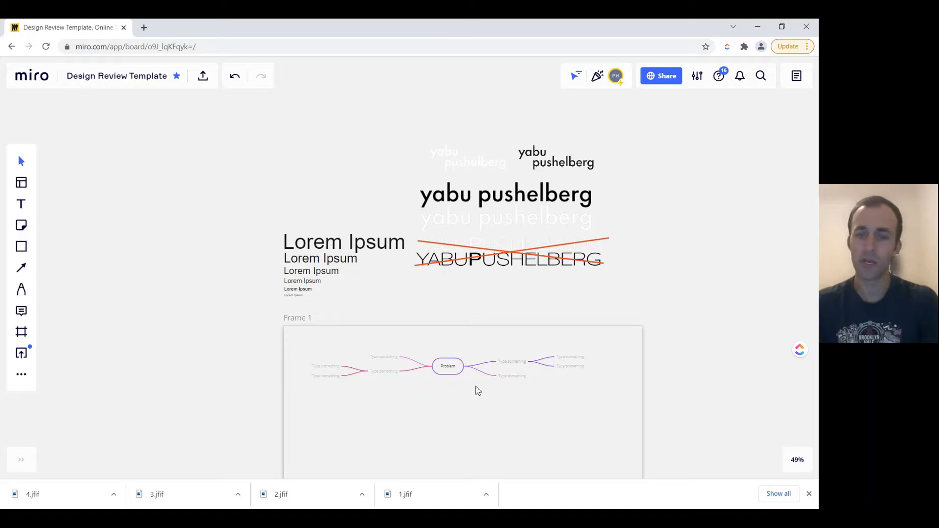
Examine the inserted mind map's central Problem node and its branches up close
{"action": "scroll", "coordinate": [467, 380], "scroll_direction": "up", "scroll_amount": 3}
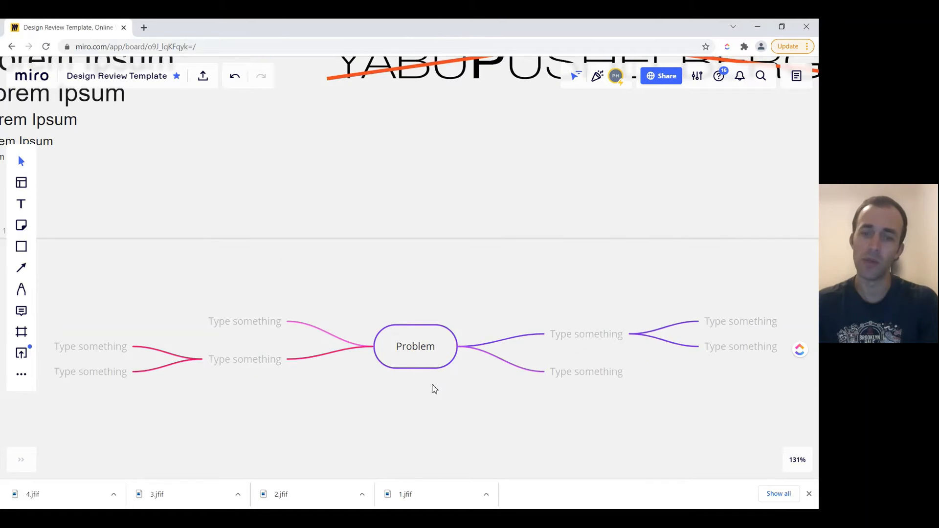
{"action": "scroll", "coordinate": [392, 409], "scroll_direction": "down", "scroll_amount": 3}
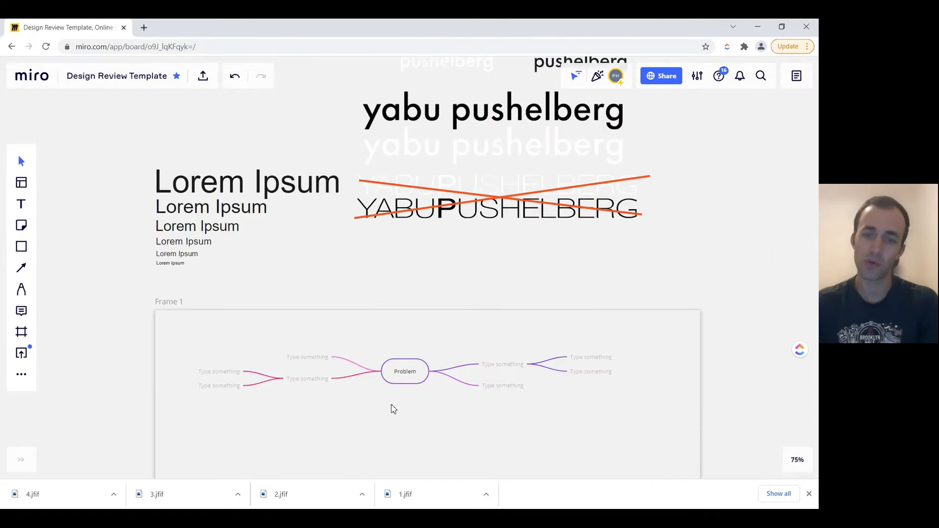
{"action": "scroll", "coordinate": [392, 409], "scroll_direction": "up", "scroll_amount": 5}
{"action": "left_click_drag", "start_coordinate": [415, 419], "coordinate": [400, 372]}
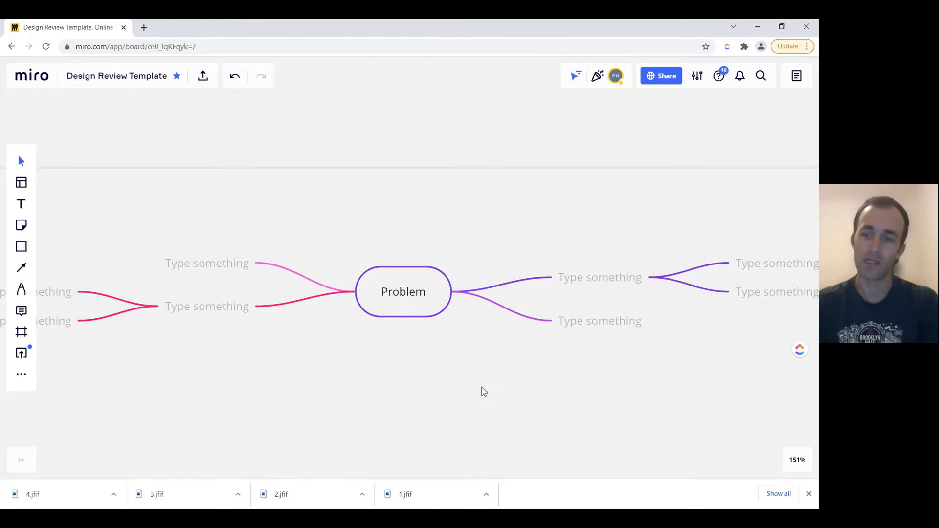
{"action": "mouse_move", "coordinate": [808, 462]}
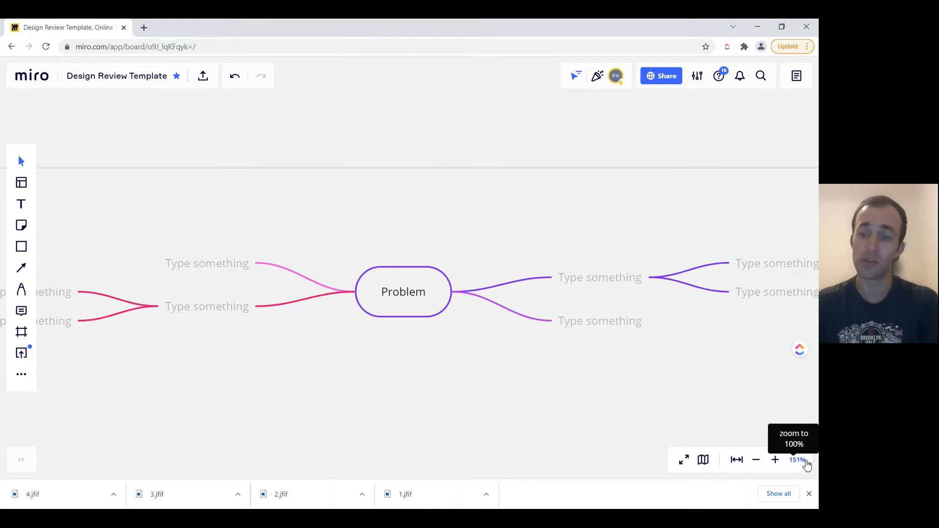
Delete the entire mind map, with its Problem node and all branches, from Frame 1
{"action": "left_click", "coordinate": [736, 460]}
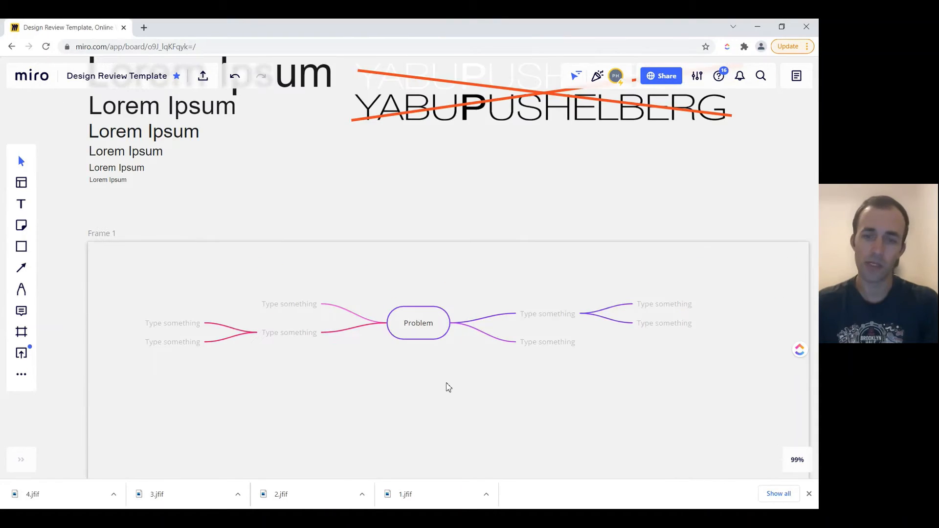
{"action": "left_click", "coordinate": [425, 323]}
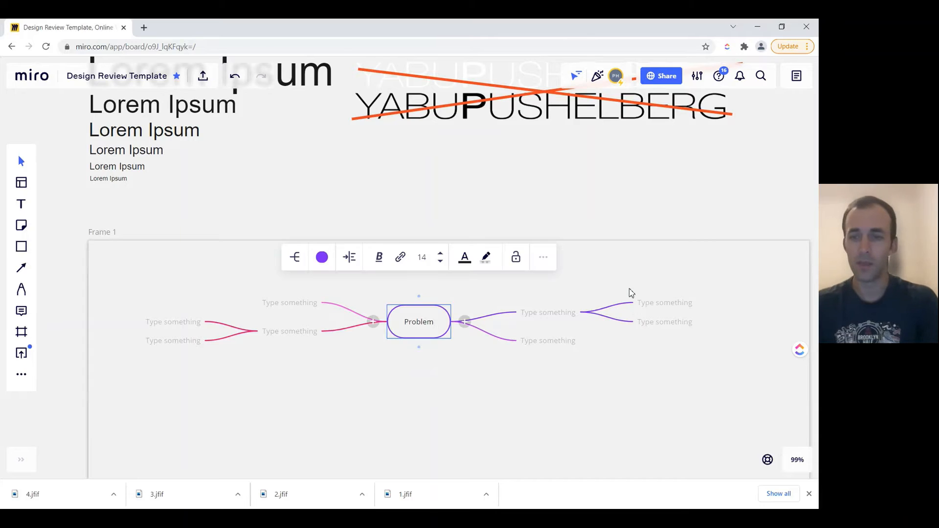
{"action": "left_click_drag", "start_coordinate": [722, 266], "coordinate": [117, 394]}
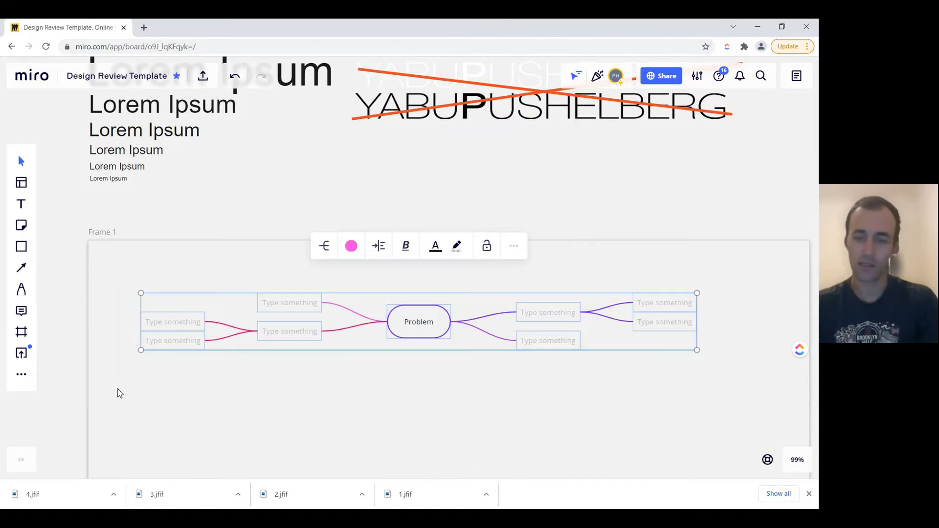
{"action": "key", "text": "Delete"}
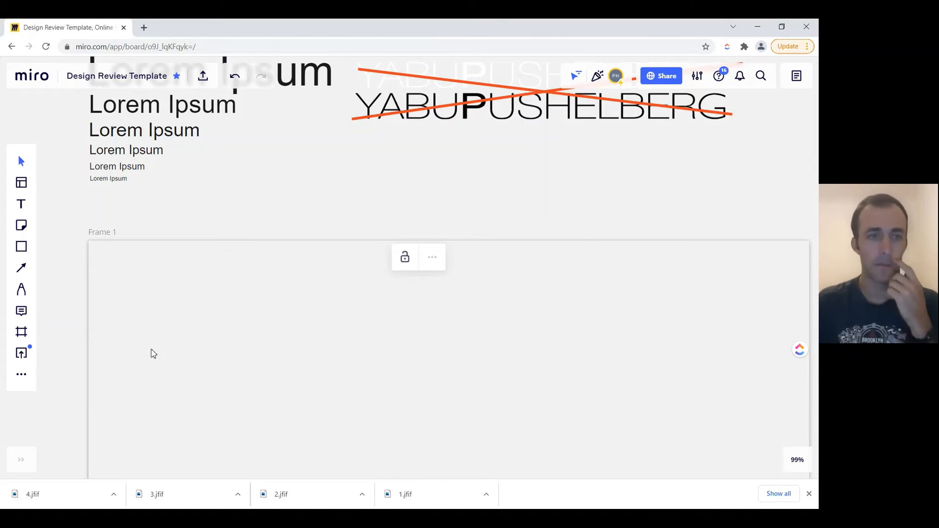
Add a text box above the Lorem Ipsum samples reading "This is a test"
{"action": "left_click", "coordinate": [21, 205]}
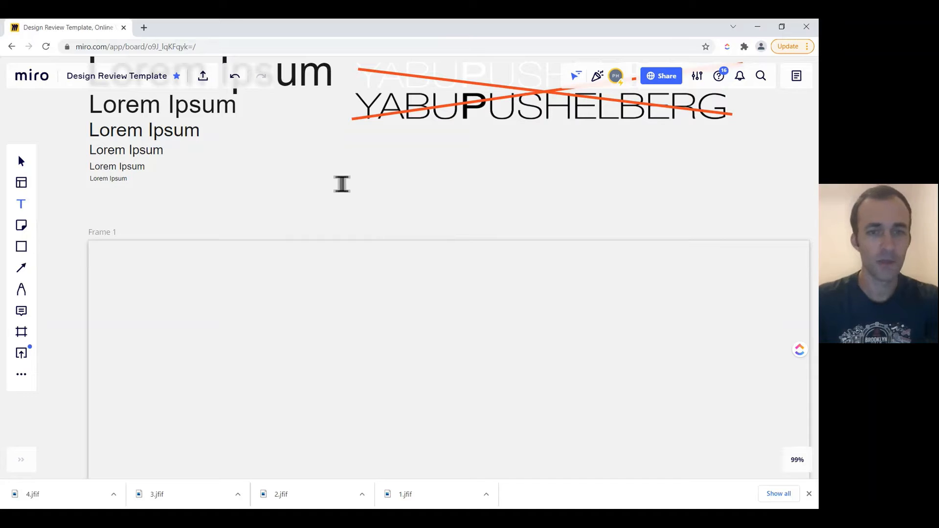
{"action": "left_click_drag", "start_coordinate": [358, 201], "coordinate": [472, 337]}
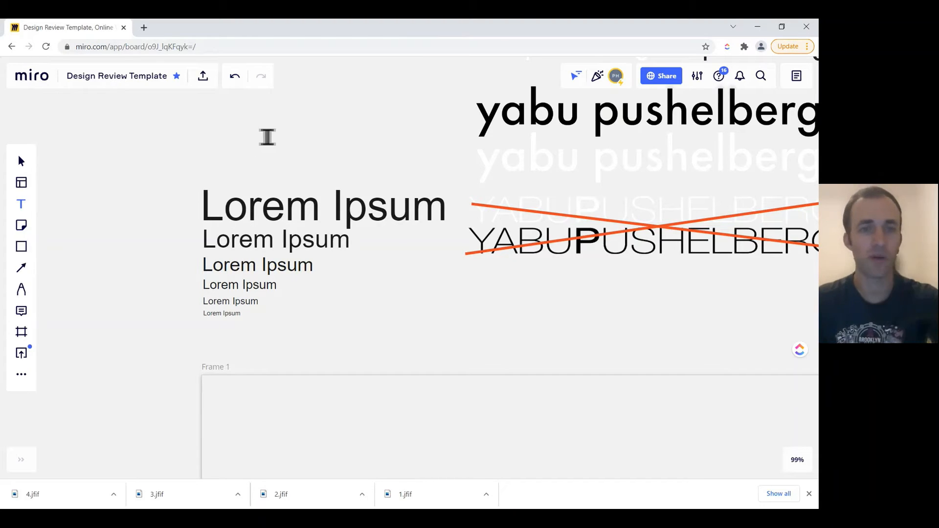
{"action": "left_click_drag", "start_coordinate": [268, 139], "coordinate": [316, 203]}
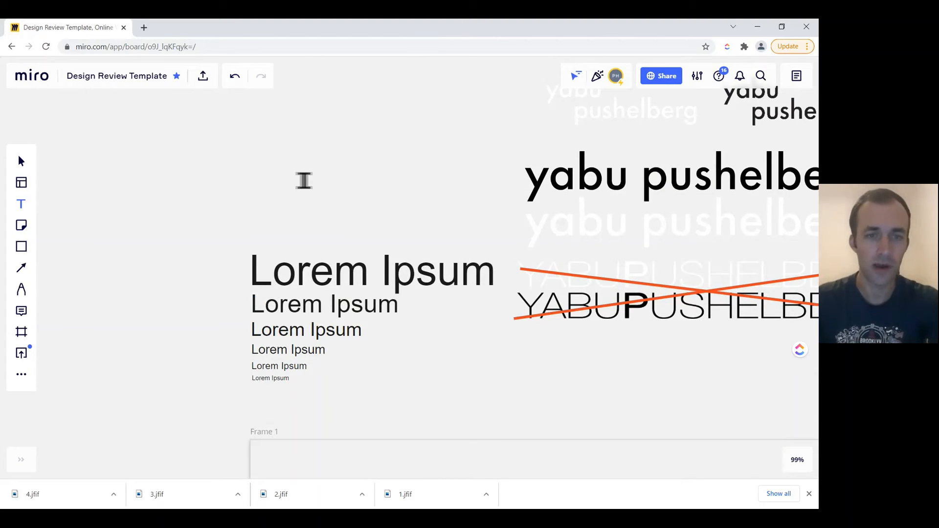
{"action": "left_click_drag", "start_coordinate": [252, 183], "coordinate": [461, 188]}
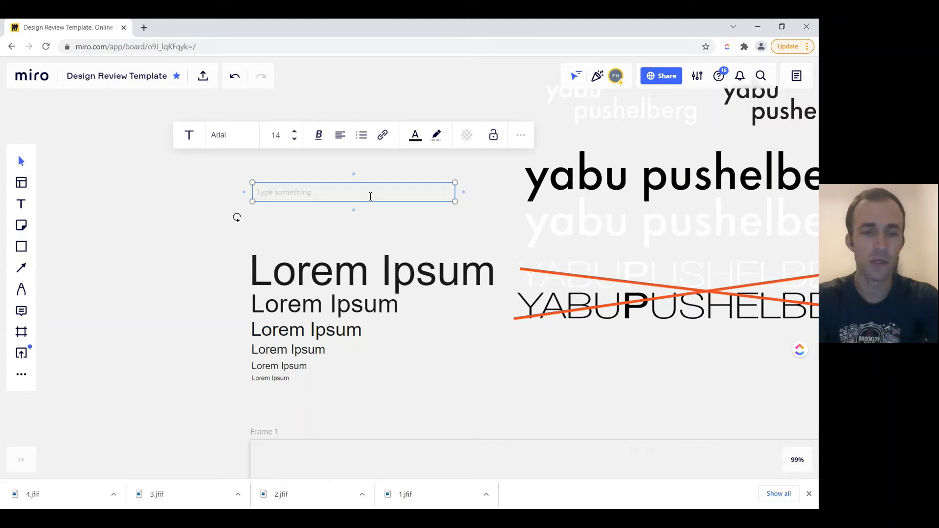
{"action": "type", "text": "This is a test"}
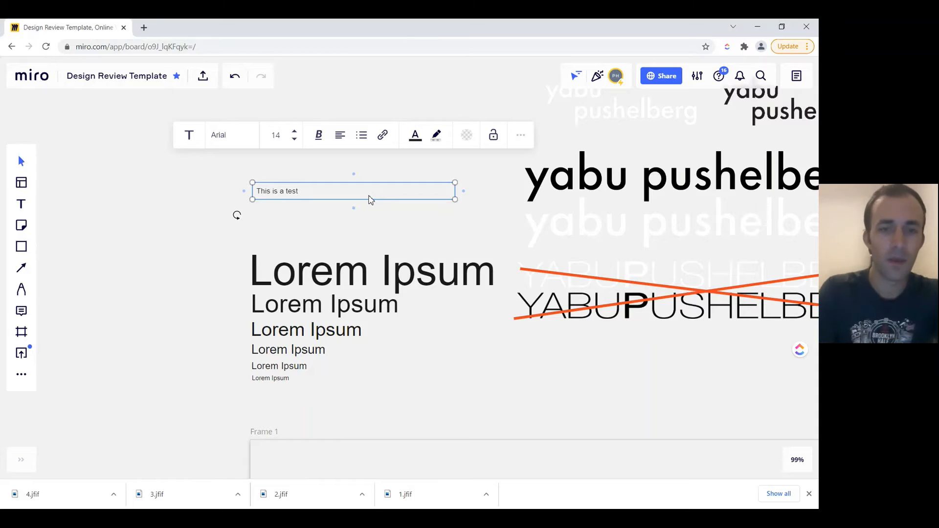
Try adding blank lines below "This is a test" and remove them again
{"action": "key", "text": "Return"}
{"action": "key", "text": "Return"}
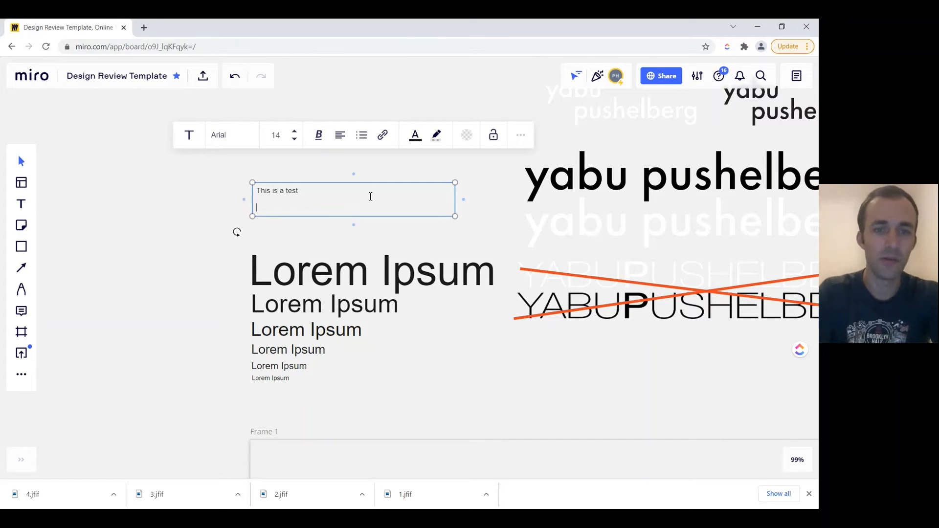
{"action": "key", "text": "Return"}
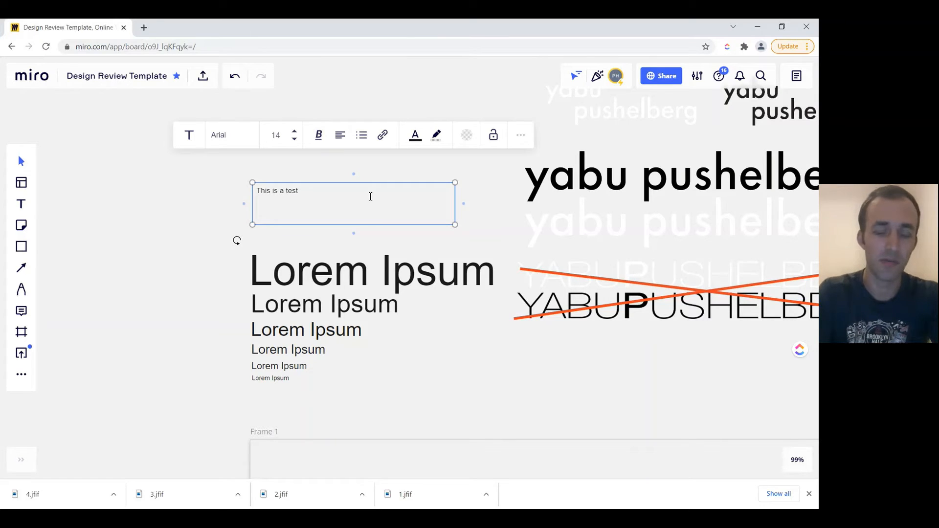
{"action": "key", "text": "BackSpace"}
{"action": "key", "text": "BackSpace"}
{"action": "key", "text": "BackSpace"}
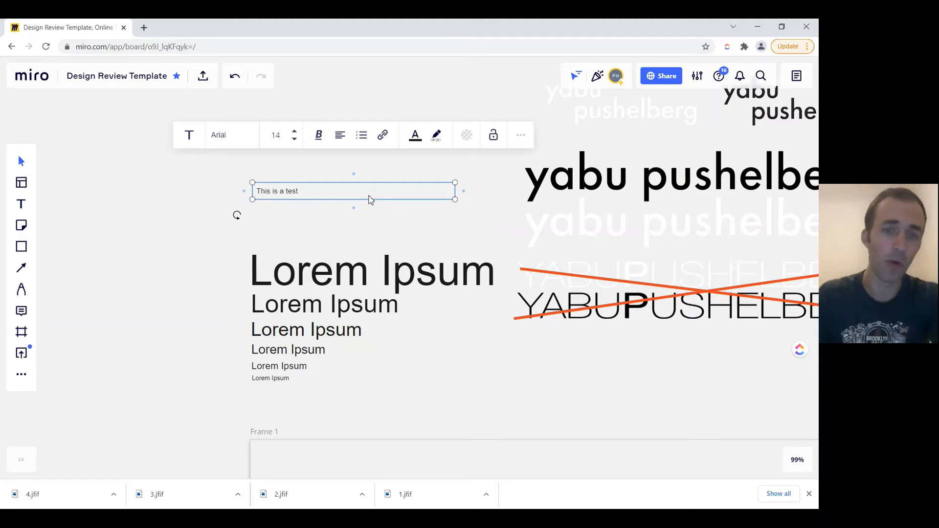
Scale down the "This is a test" text box so its font size becomes 12
{"action": "left_click", "coordinate": [290, 167]}
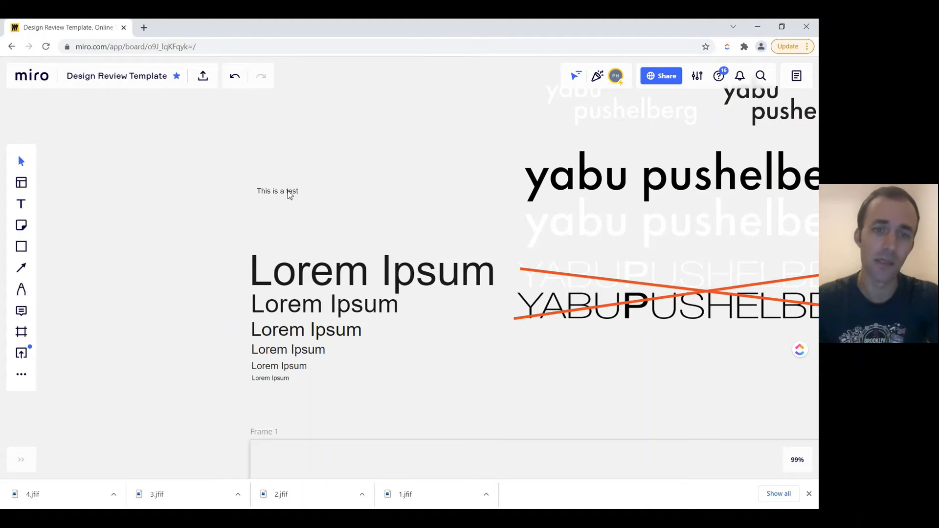
{"action": "left_click", "coordinate": [290, 194]}
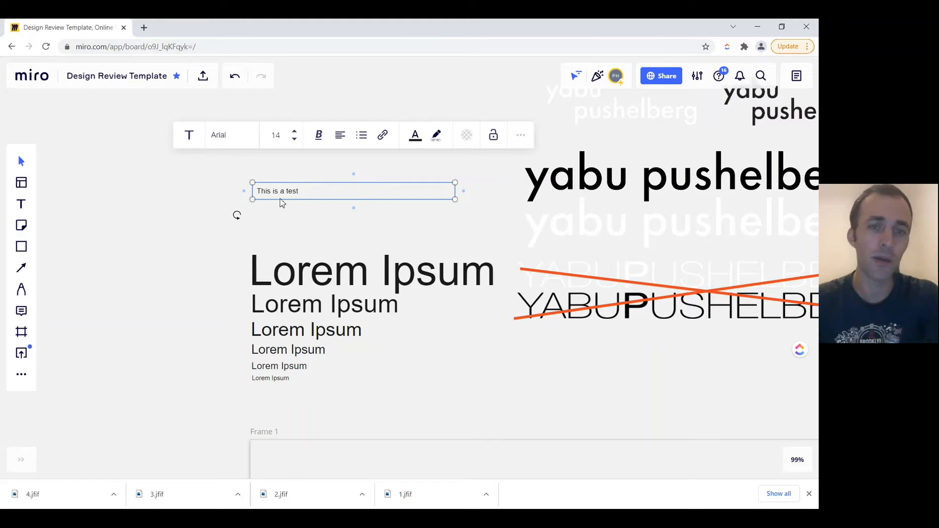
{"action": "left_click_drag", "start_coordinate": [253, 201], "coordinate": [287, 211]}
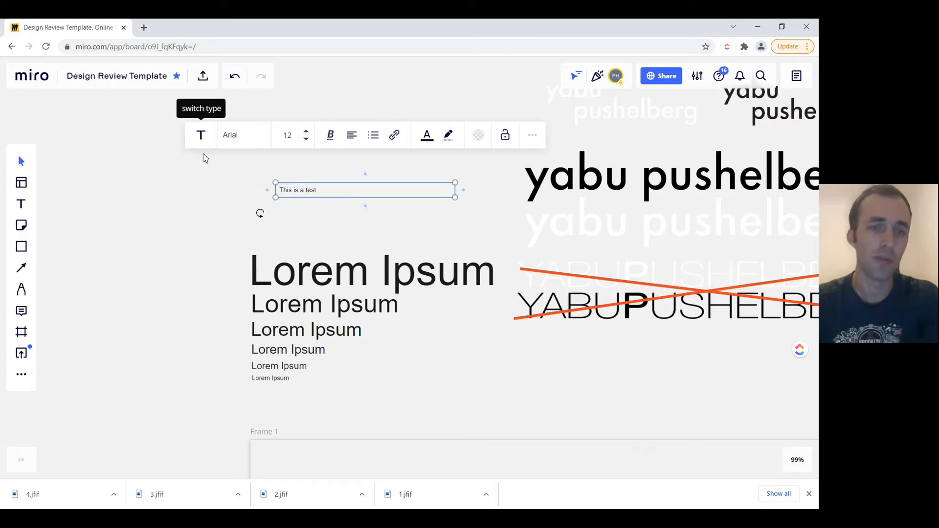
Convert the "This is a test" text into a card and view the card's details
{"action": "left_click", "coordinate": [202, 137]}
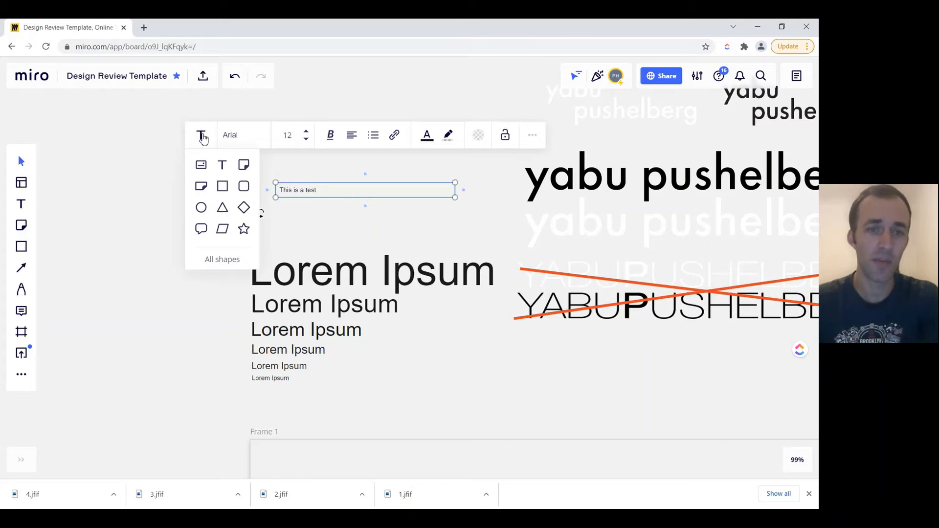
{"action": "left_click", "coordinate": [203, 166]}
{"action": "left_click", "coordinate": [262, 130]}
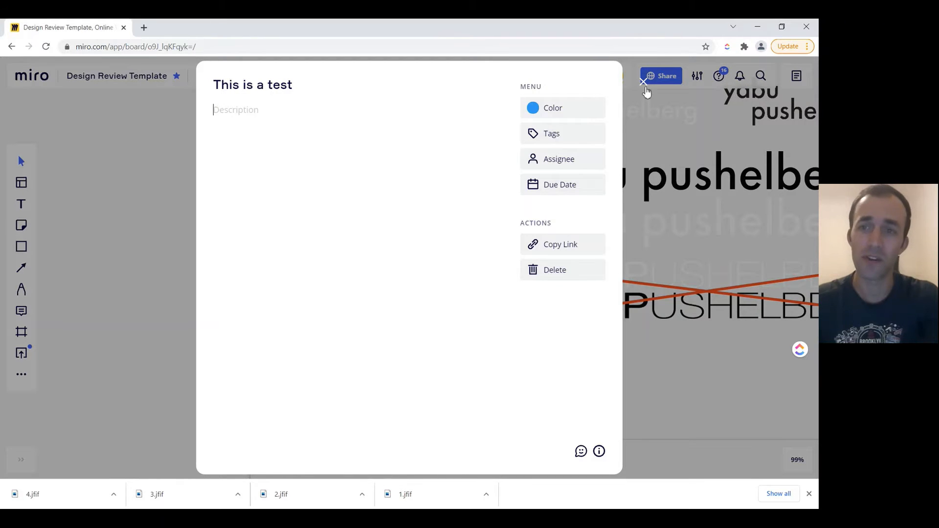
{"action": "left_click", "coordinate": [645, 85]}
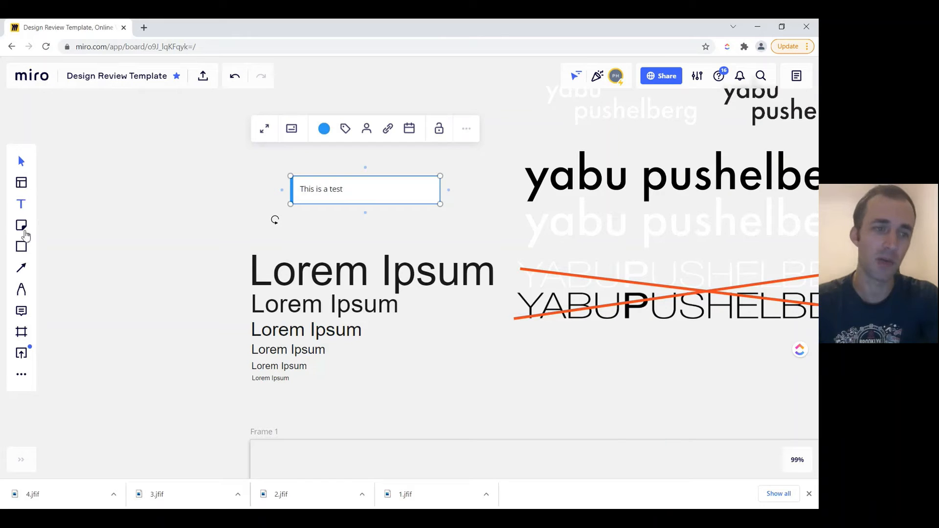
Convert the "This is a test" card back to plain text and deselect it
{"action": "left_click", "coordinate": [291, 129]}
{"action": "left_click", "coordinate": [307, 165]}
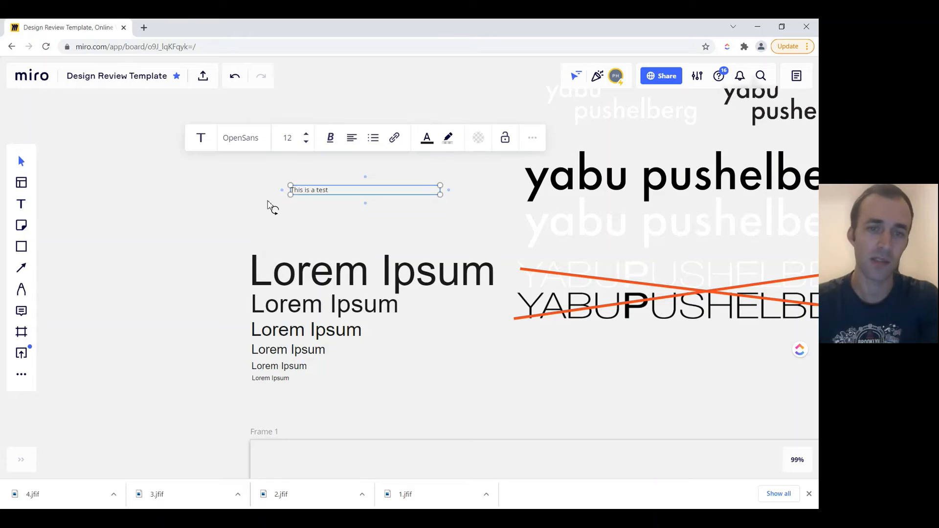
{"action": "left_click", "coordinate": [235, 177]}
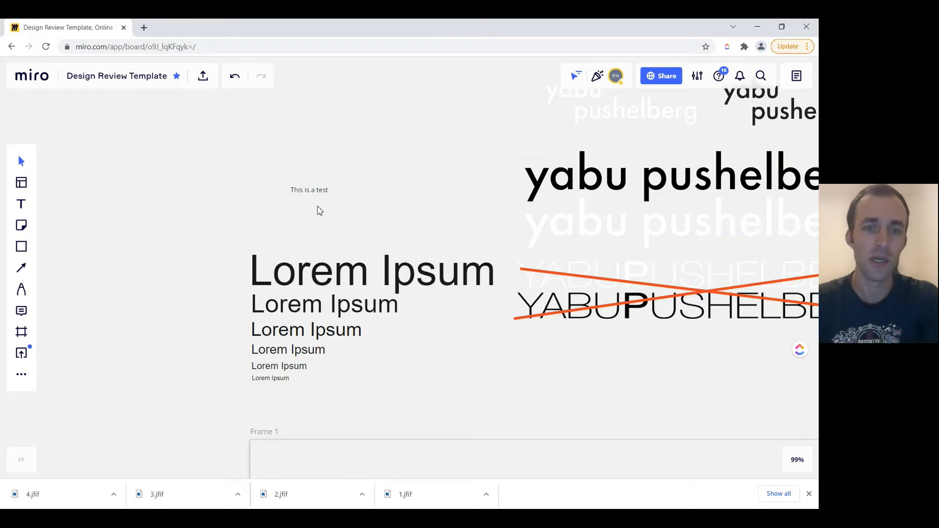
Browse the full list of fonts available for the "This is a test" text
{"action": "left_click", "coordinate": [315, 191]}
{"action": "left_click", "coordinate": [245, 141]}
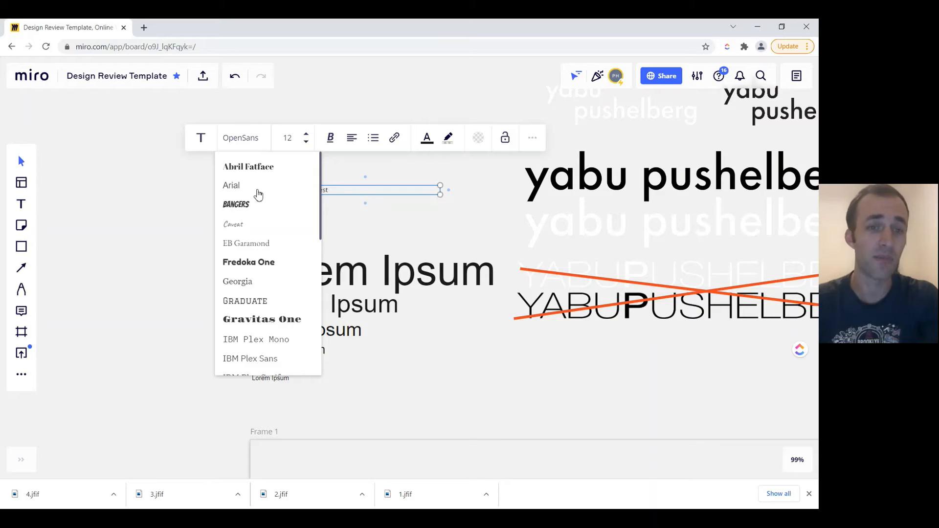
{"action": "scroll", "coordinate": [254, 214], "scroll_direction": "down", "scroll_amount": 3}
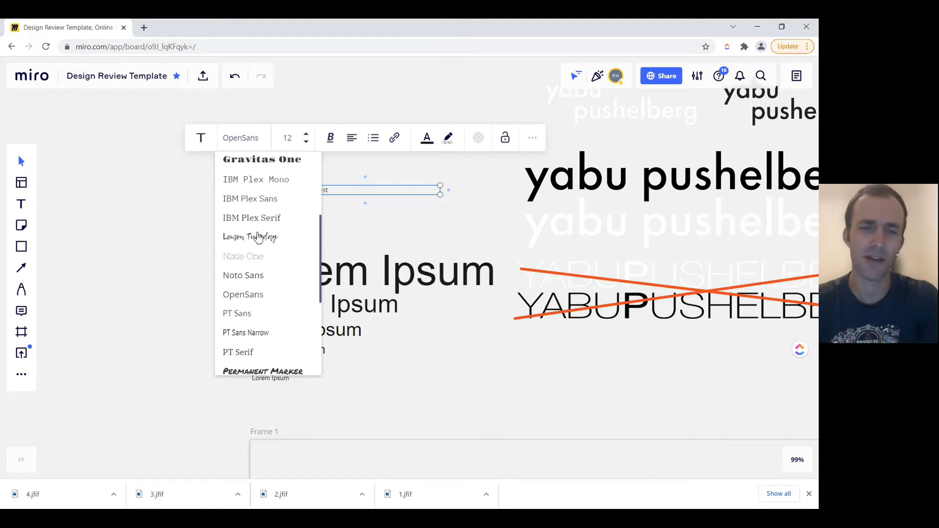
{"action": "scroll", "coordinate": [262, 237], "scroll_direction": "up", "scroll_amount": 3}
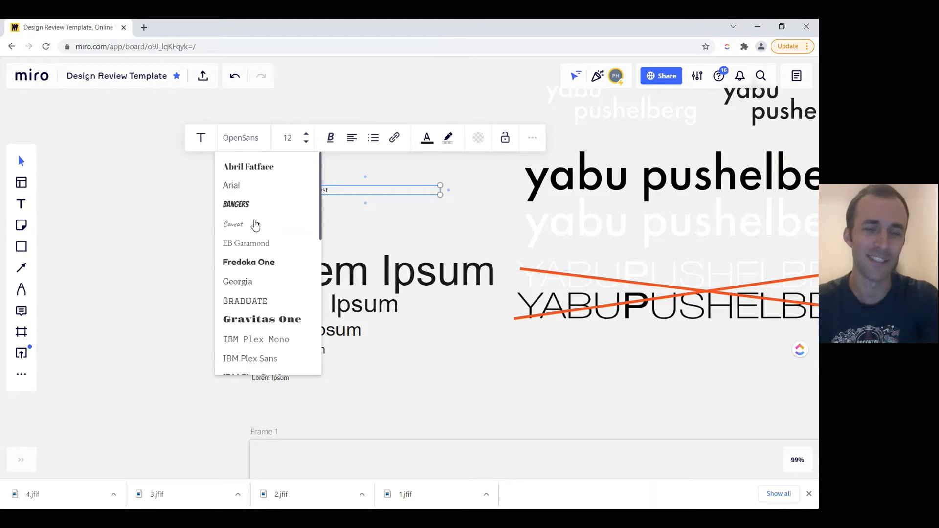
{"action": "scroll", "coordinate": [255, 225], "scroll_direction": "down", "scroll_amount": 4}
{"action": "scroll", "coordinate": [254, 227], "scroll_direction": "up", "scroll_amount": 2}
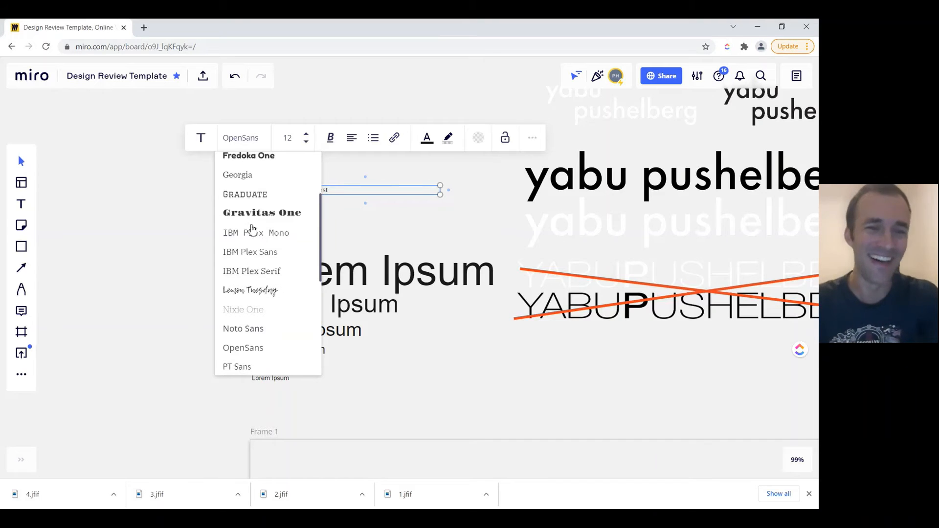
{"action": "scroll", "coordinate": [272, 213], "scroll_direction": "up", "scroll_amount": 2}
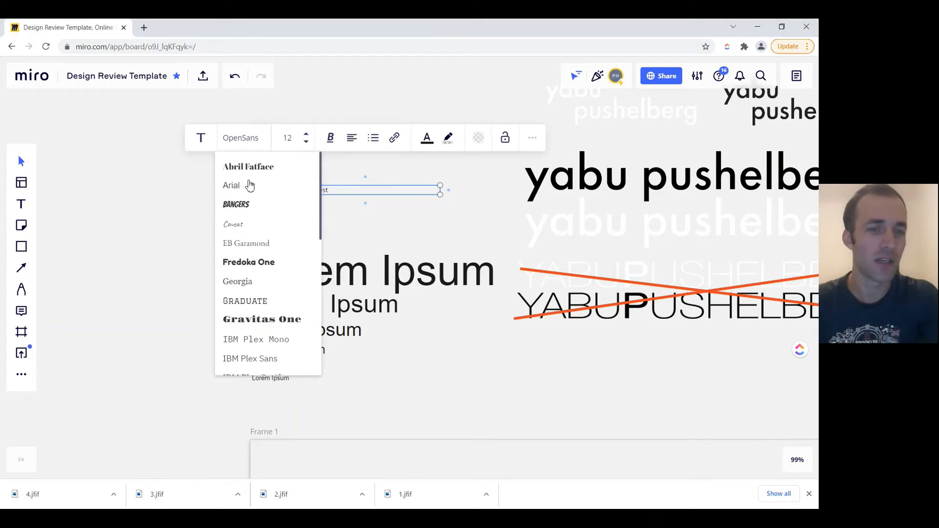
{"action": "scroll", "coordinate": [270, 220], "scroll_direction": "down", "scroll_amount": 4}
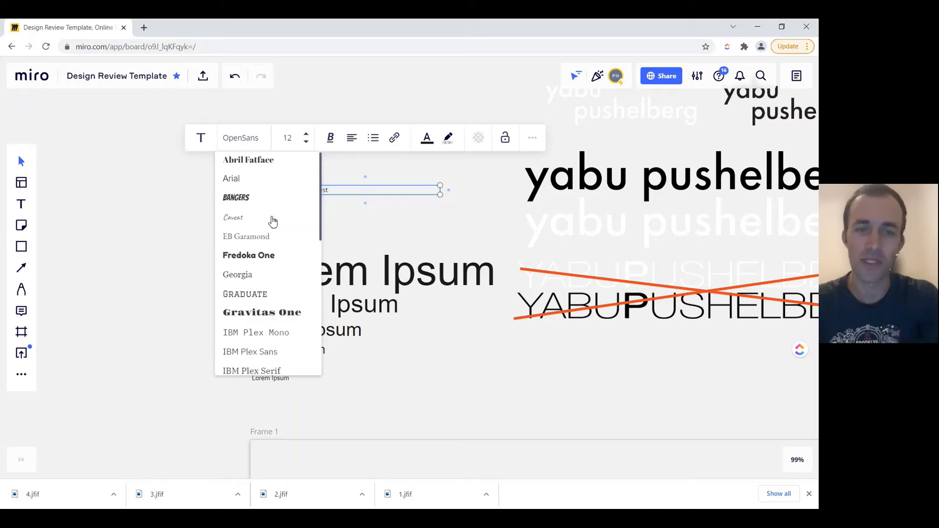
{"action": "scroll", "coordinate": [272, 222], "scroll_direction": "down", "scroll_amount": 4}
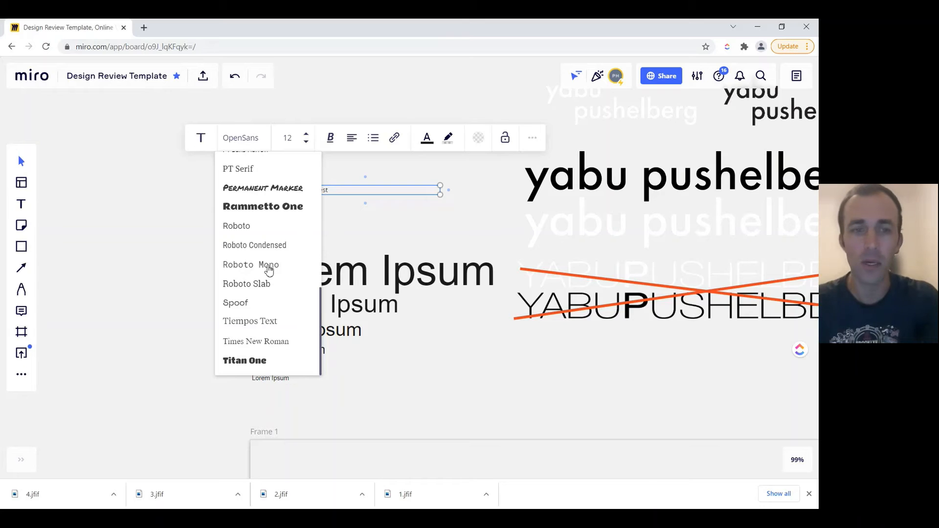
Review the font choices for the grouped Lorem Ipsum samples, keeping Arial
{"action": "left_click", "coordinate": [443, 275]}
{"action": "left_click", "coordinate": [391, 278]}
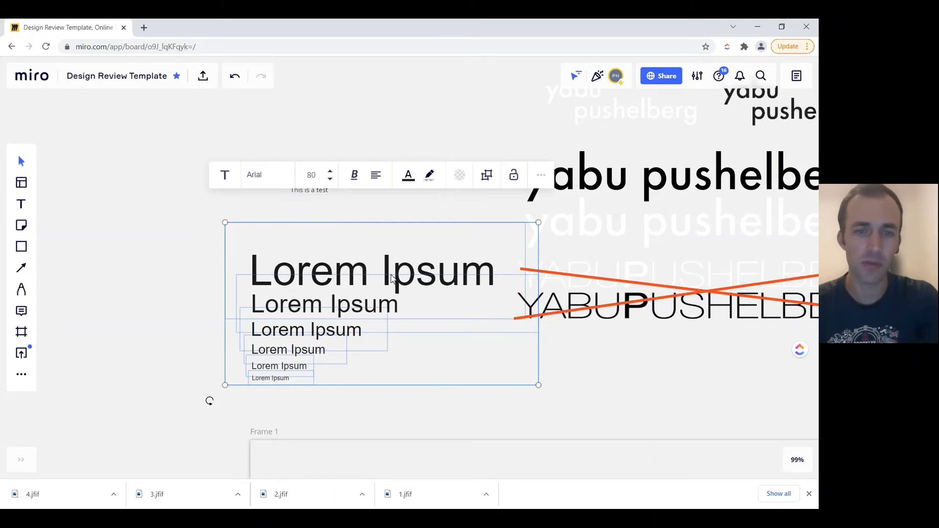
{"action": "left_click", "coordinate": [273, 180]}
{"action": "scroll", "coordinate": [280, 266], "scroll_direction": "up", "scroll_amount": 2}
{"action": "scroll", "coordinate": [281, 265], "scroll_direction": "up", "scroll_amount": 5}
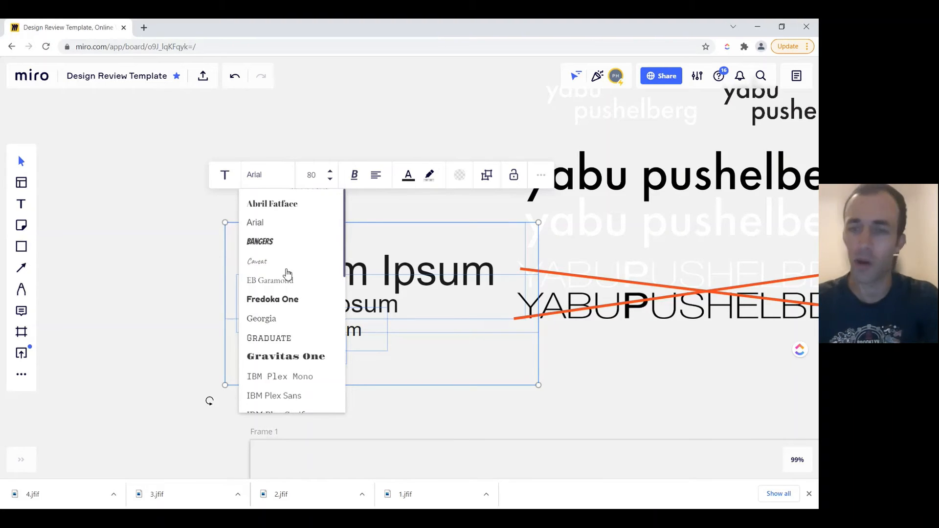
{"action": "left_click", "coordinate": [345, 118]}
Try font sizes 10 and 36 on the "This is a test" text, and set it to 14
{"action": "left_click", "coordinate": [324, 194]}
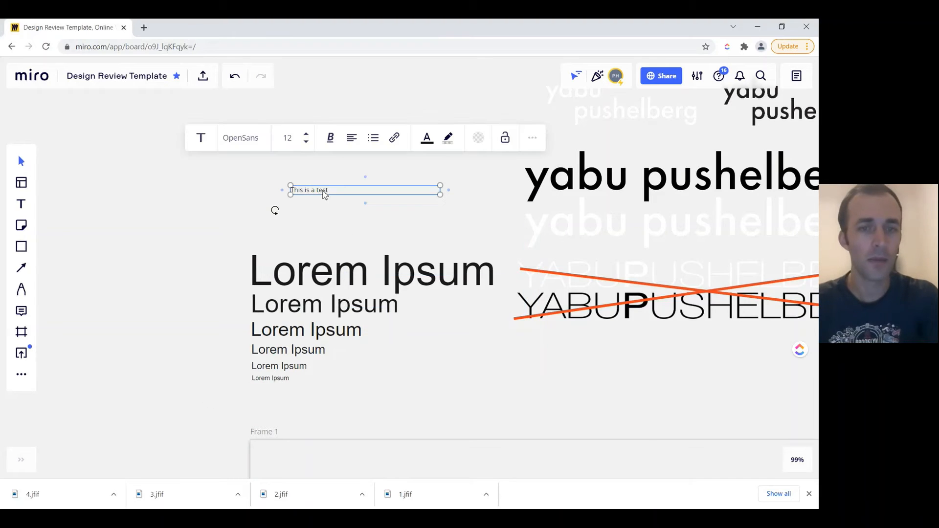
{"action": "left_click", "coordinate": [307, 144]}
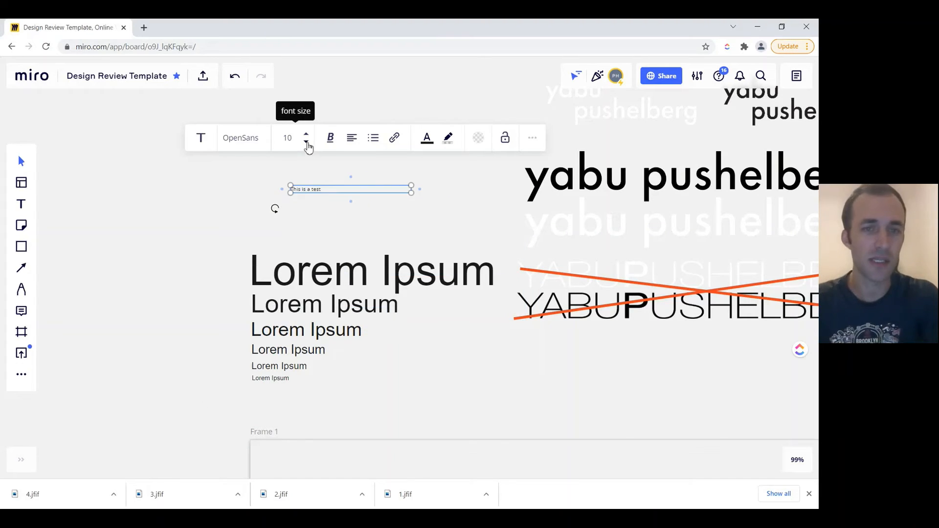
{"action": "left_click", "coordinate": [306, 134]}
{"action": "left_click", "coordinate": [306, 134]}
{"action": "left_click", "coordinate": [306, 134]}
{"action": "left_click", "coordinate": [306, 134]}
{"action": "left_click", "coordinate": [307, 134]}
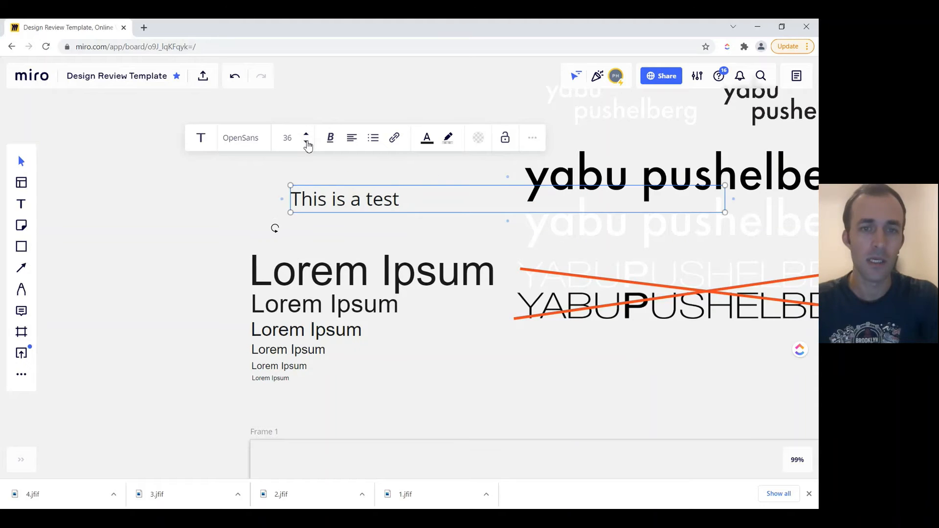
{"action": "left_click", "coordinate": [307, 143]}
{"action": "left_click", "coordinate": [307, 143]}
{"action": "left_click", "coordinate": [306, 143]}
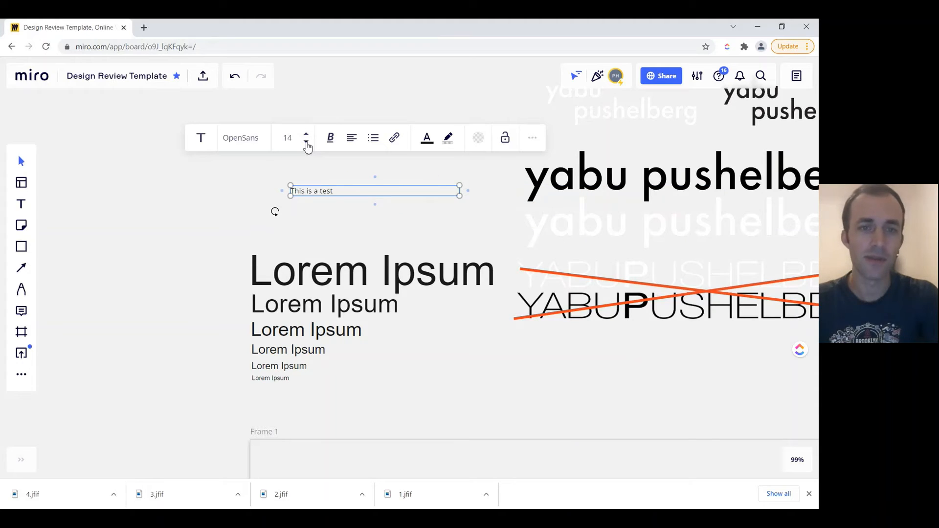
Underline the "This is a test" text and deselect it
{"action": "left_click", "coordinate": [332, 139]}
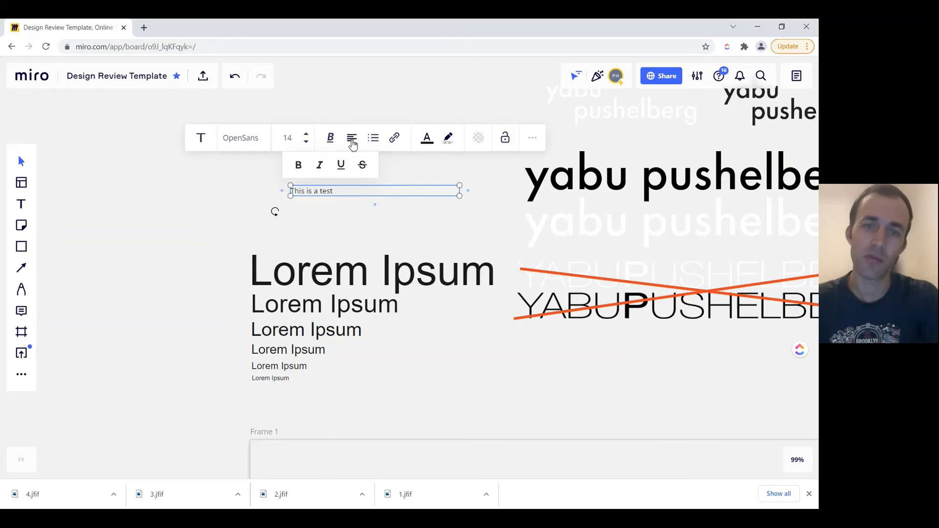
{"action": "left_click", "coordinate": [341, 165]}
{"action": "left_click", "coordinate": [354, 167]}
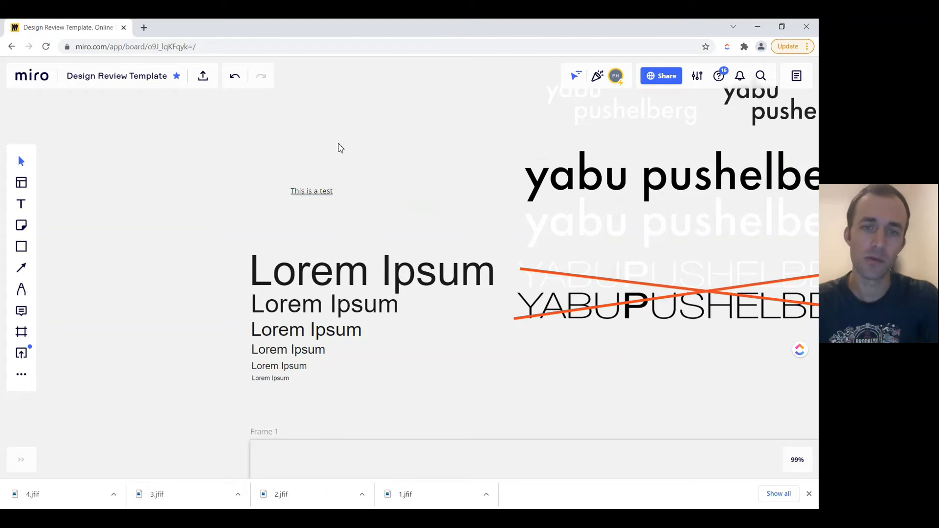
Apply strikethrough to the "This is a test" text
{"action": "left_click_drag", "start_coordinate": [327, 187], "coordinate": [327, 189]}
{"action": "left_click", "coordinate": [328, 195]}
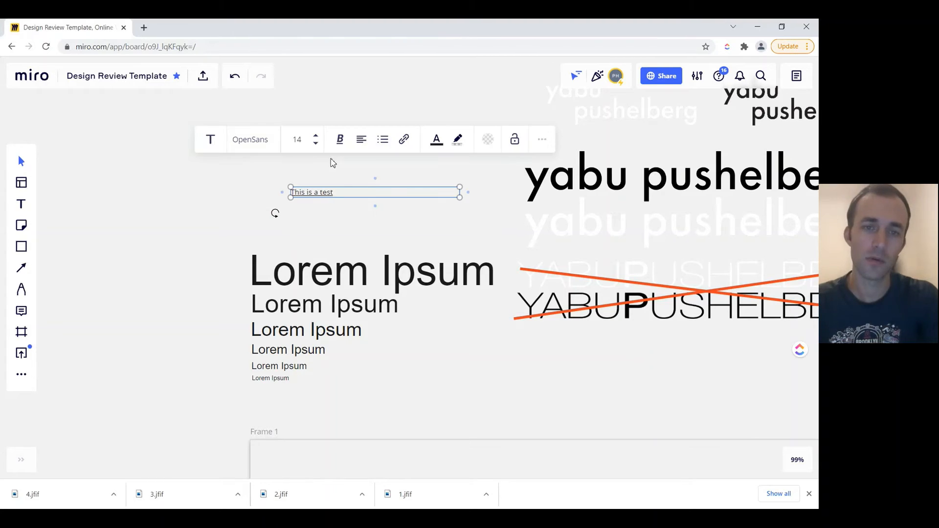
{"action": "left_click", "coordinate": [340, 139]}
{"action": "left_click", "coordinate": [372, 166]}
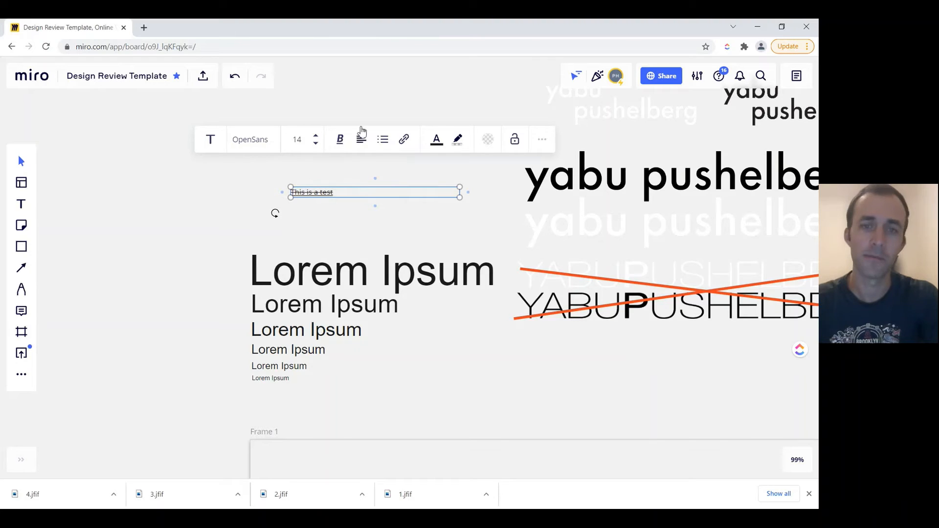
Remove both the underline and the strikethrough from the "This is a test" text
{"action": "left_click", "coordinate": [340, 140]}
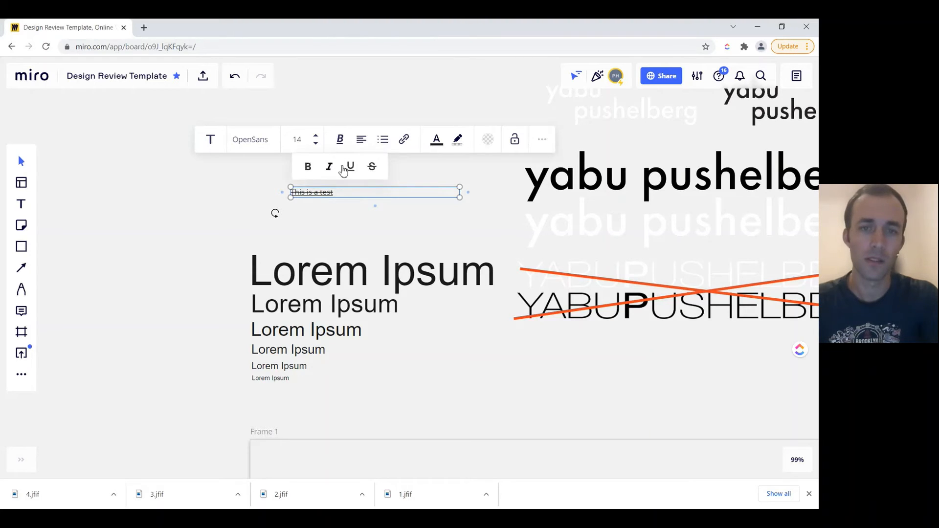
{"action": "left_click", "coordinate": [351, 167]}
{"action": "left_click", "coordinate": [340, 140]}
{"action": "left_click", "coordinate": [371, 167]}
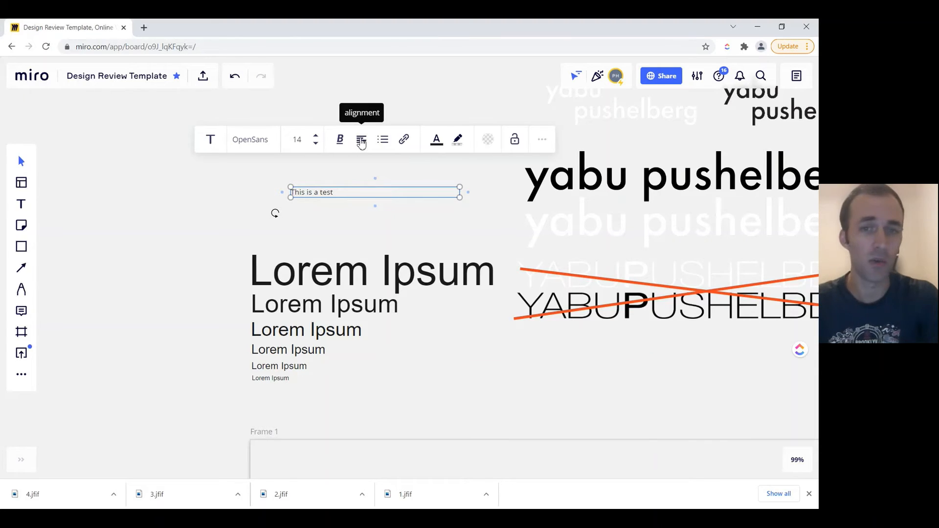
Centre the "This is a test" text in its box and open its list options
{"action": "left_click", "coordinate": [361, 142]}
{"action": "left_click", "coordinate": [364, 166]}
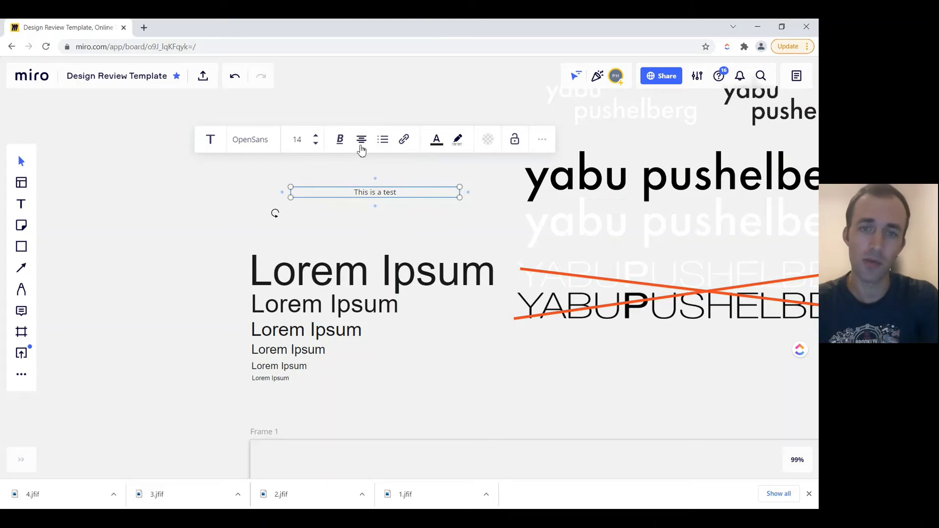
{"action": "left_click", "coordinate": [361, 143]}
{"action": "left_click", "coordinate": [384, 146]}
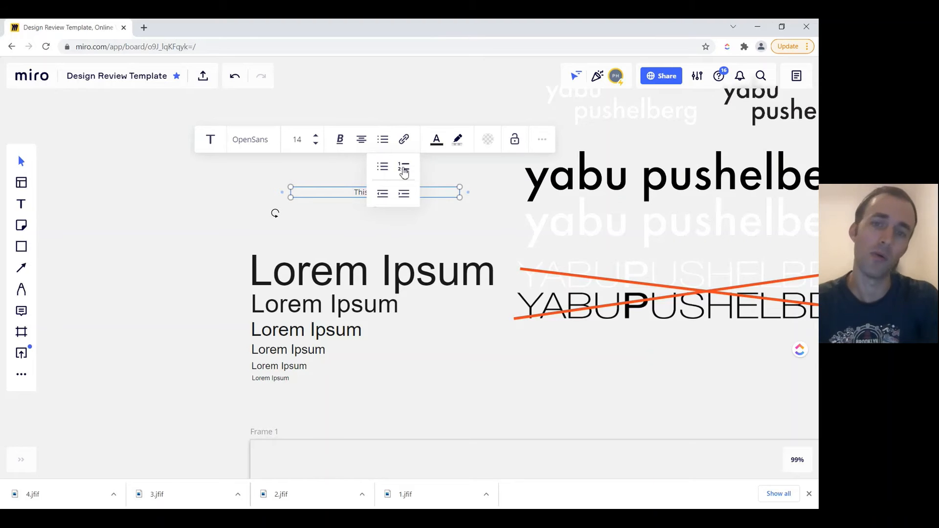
Start inserting a link on the "This is a test" text and load app.clickup.com in a new browser tab
{"action": "left_click", "coordinate": [404, 141]}
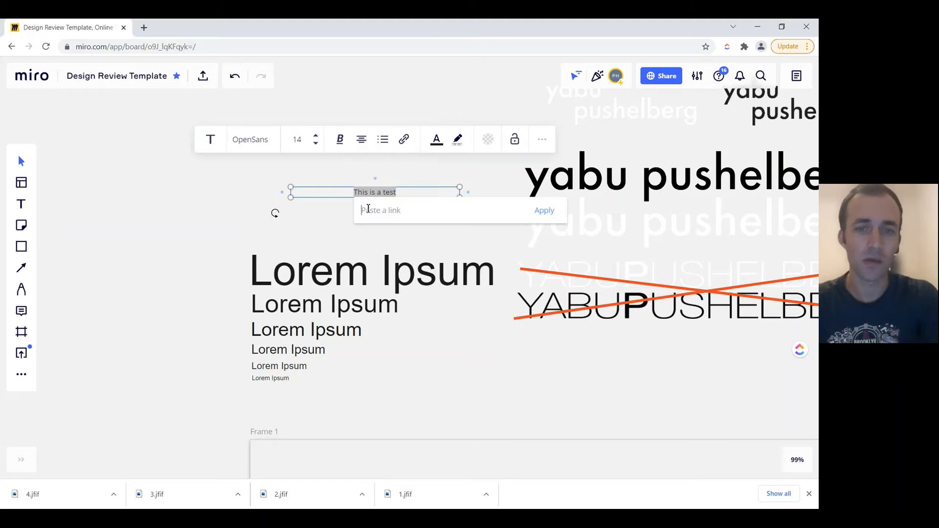
{"action": "left_click", "coordinate": [146, 28]}
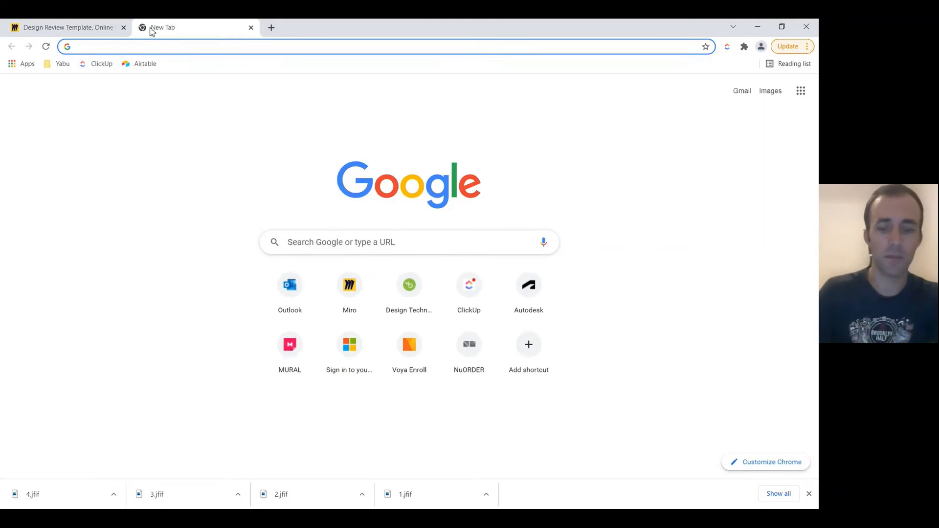
{"action": "type", "text": "click"}
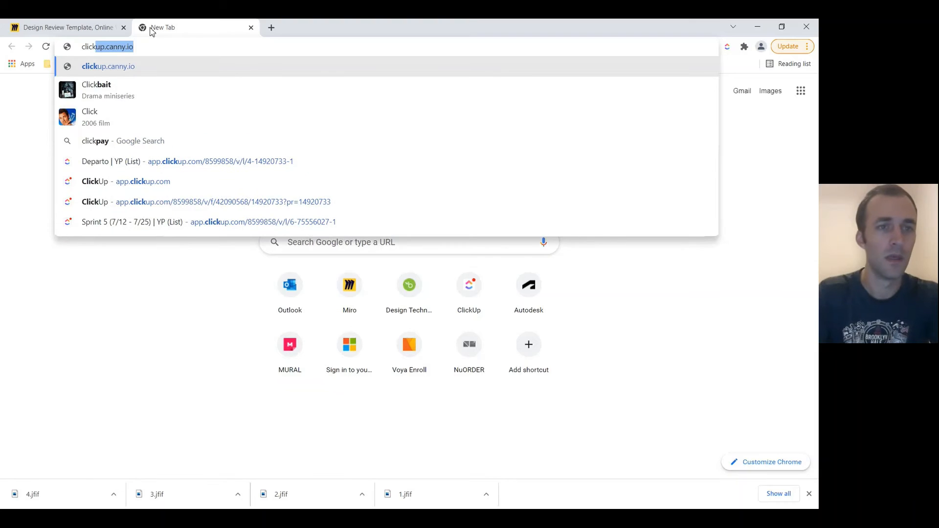
{"action": "key", "text": "BackSpace"}
{"action": "key", "text": "BackSpace"}
{"action": "key", "text": "BackSpace"}
{"action": "key", "text": "BackSpace"}
{"action": "key", "text": "BackSpace"}
{"action": "type", "text": "a"}
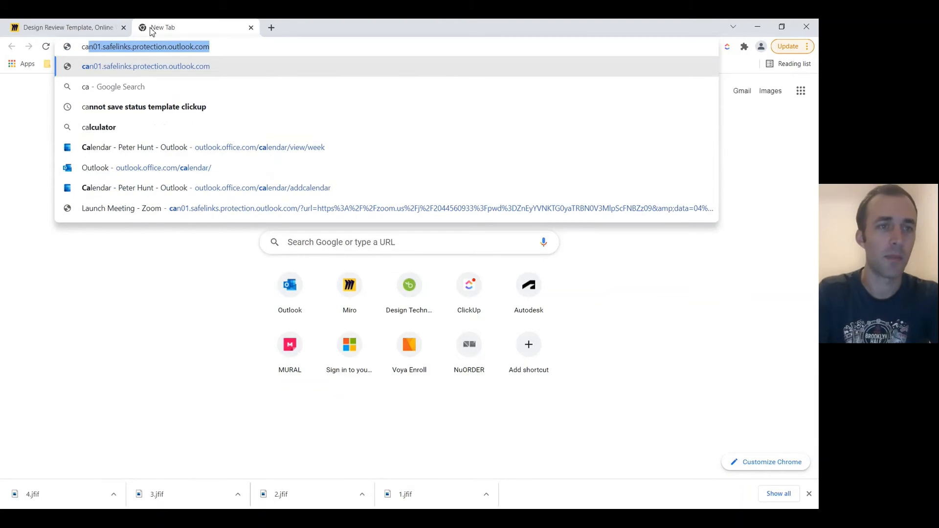
{"action": "key", "text": "BackSpace"}
{"action": "key", "text": "BackSpace"}
{"action": "key", "text": "BackSpace"}
{"action": "type", "text": "app.clickup.com"}
{"action": "key", "text": "Return"}
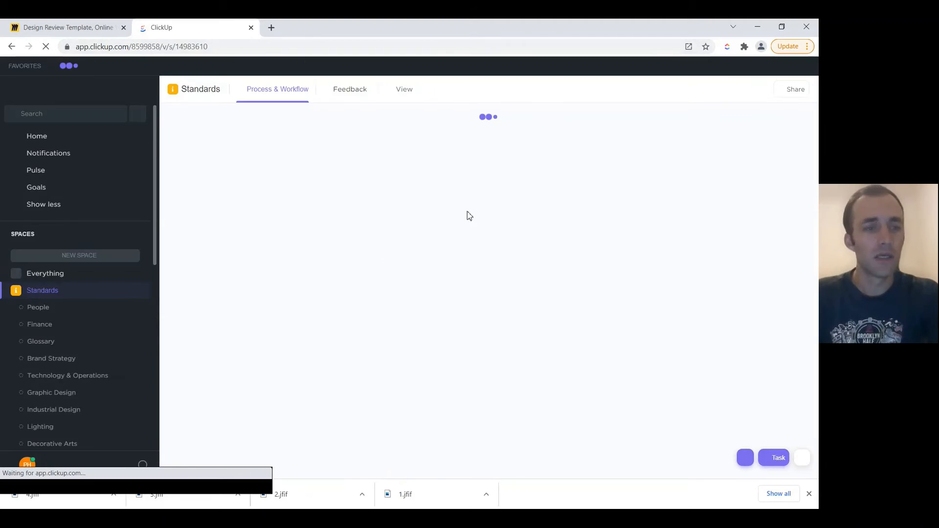
Open the Design Technology space in ClickUp and copy its URL
{"action": "scroll", "coordinate": [73, 315], "scroll_direction": "down", "scroll_amount": 6}
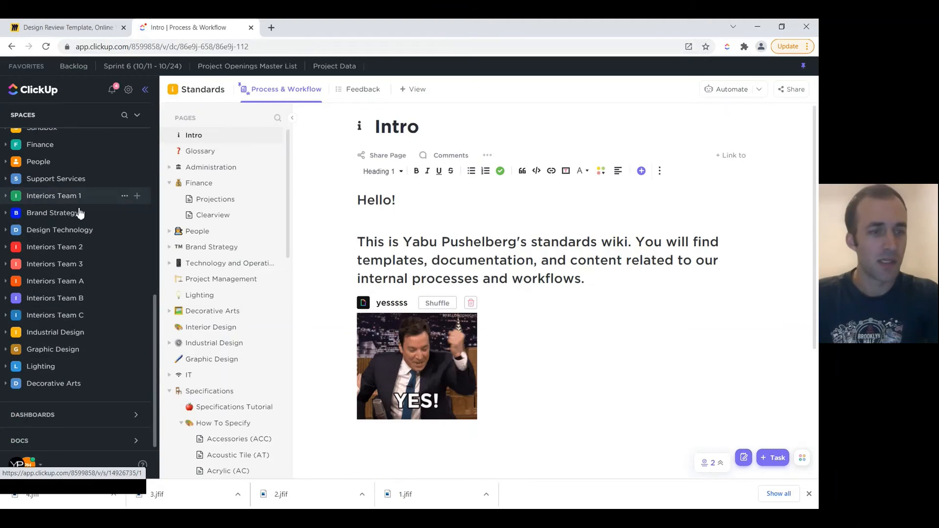
{"action": "left_click", "coordinate": [64, 230]}
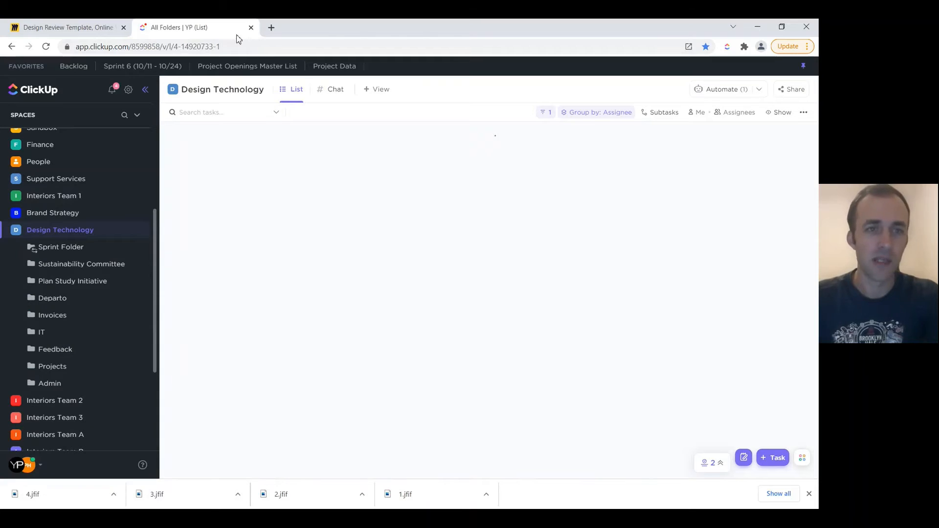
{"action": "left_click", "coordinate": [97, 48]}
{"action": "right_click", "coordinate": [119, 47]}
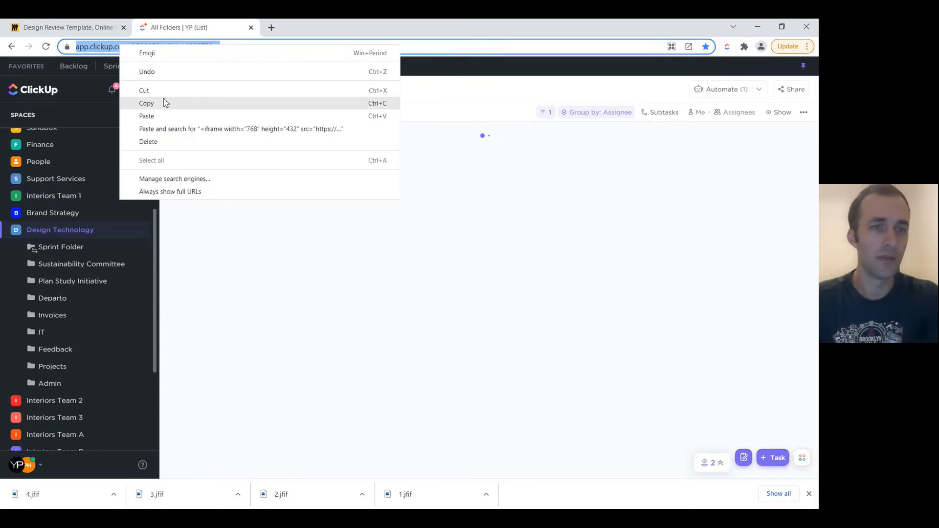
{"action": "left_click", "coordinate": [146, 103]}
Return to the Miro board and link the "This is a test" text to the copied ClickUp URL
{"action": "left_click", "coordinate": [83, 28]}
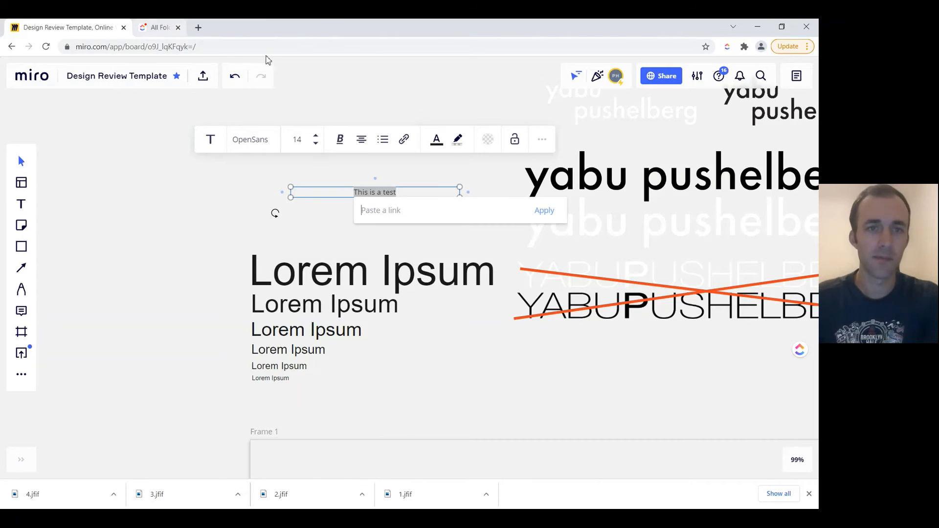
{"action": "key", "text": "ctrl+v"}
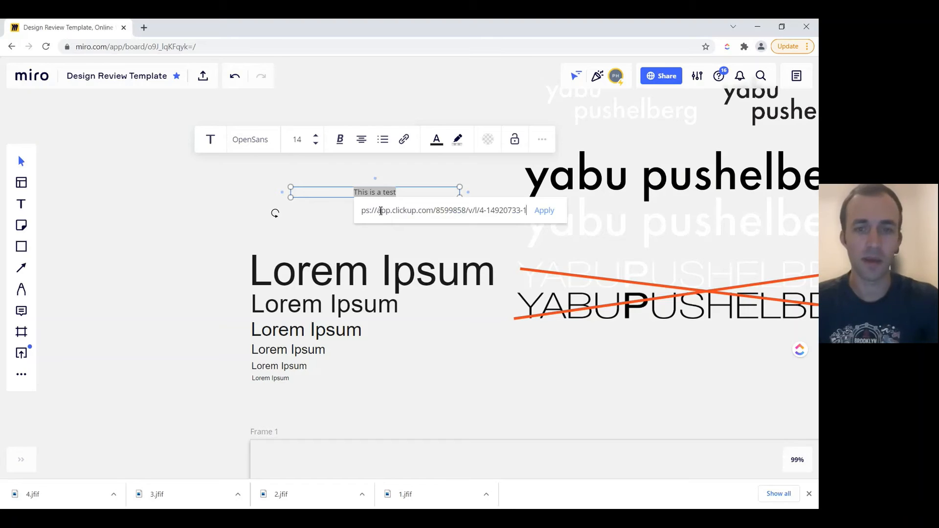
{"action": "left_click", "coordinate": [544, 210]}
Test the ClickUp link on the "This is a test" text and close the browser tab it opens
{"action": "scroll", "coordinate": [357, 178], "scroll_direction": "down", "scroll_amount": 2}
{"action": "left_click", "coordinate": [375, 126]}
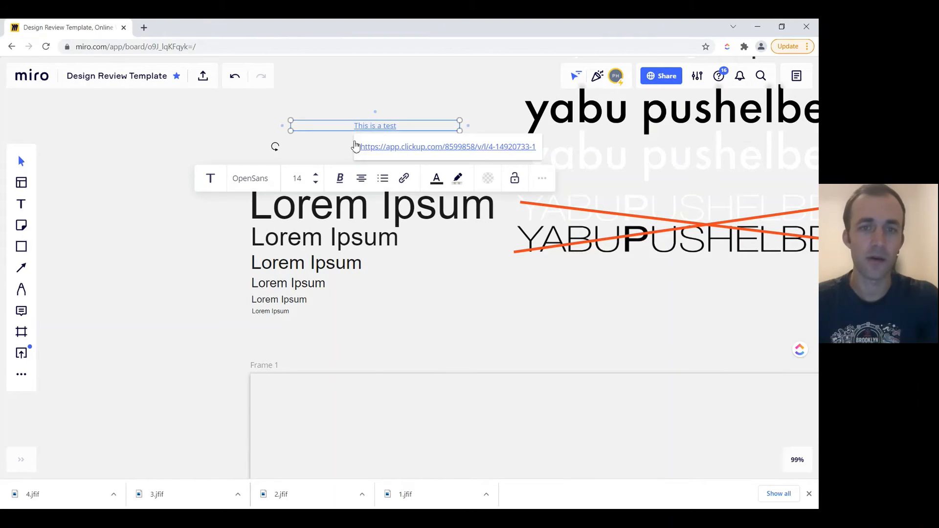
{"action": "left_click", "coordinate": [388, 148]}
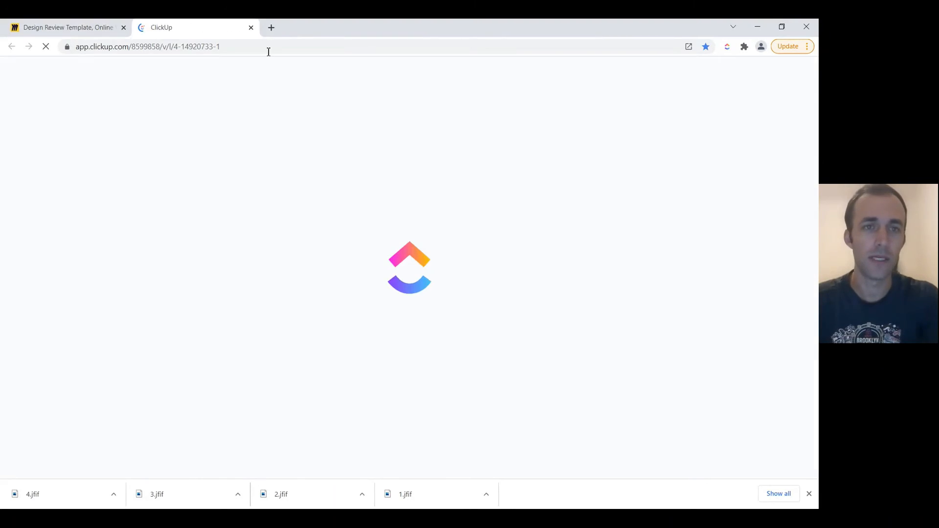
{"action": "left_click", "coordinate": [251, 28]}
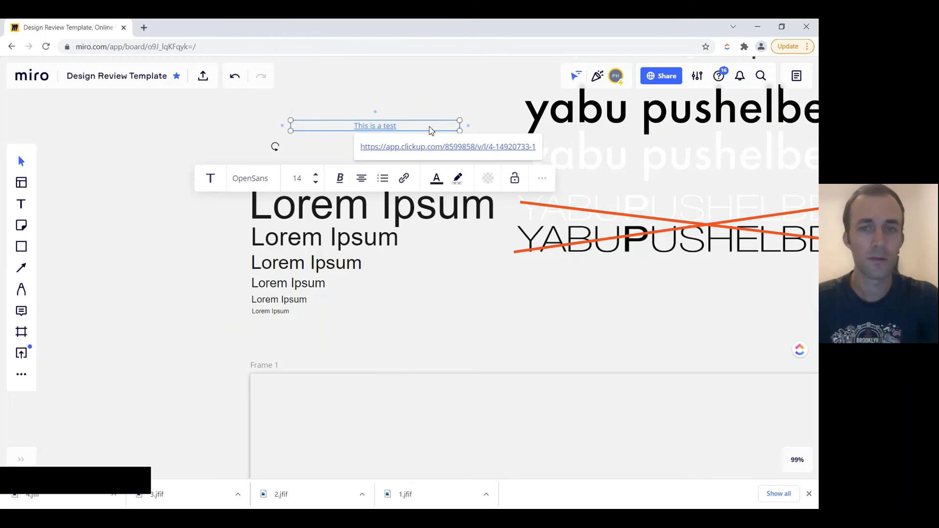
Set the text colour of the linked "This is a test" text to light blue
{"action": "left_click_drag", "start_coordinate": [413, 103], "coordinate": [337, 125]}
{"action": "left_click", "coordinate": [311, 152]}
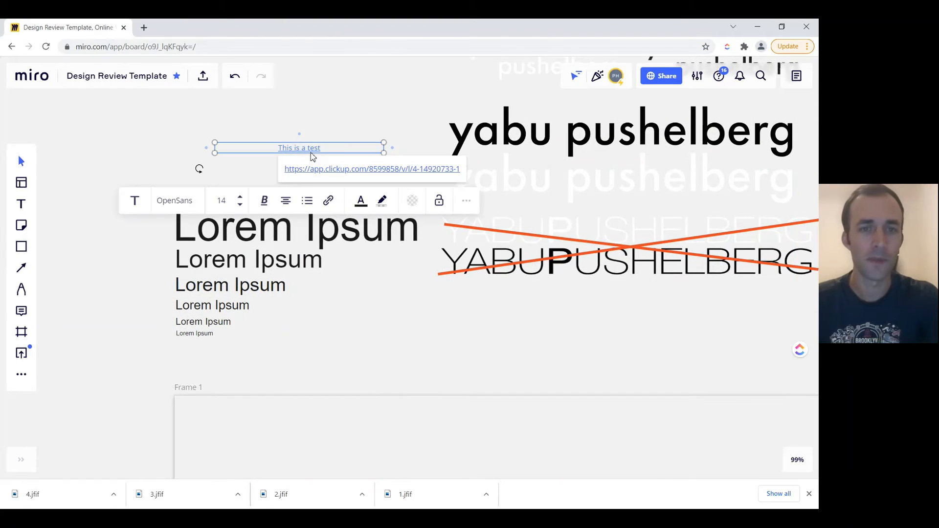
{"action": "left_click", "coordinate": [334, 133]}
{"action": "left_click", "coordinate": [324, 151]}
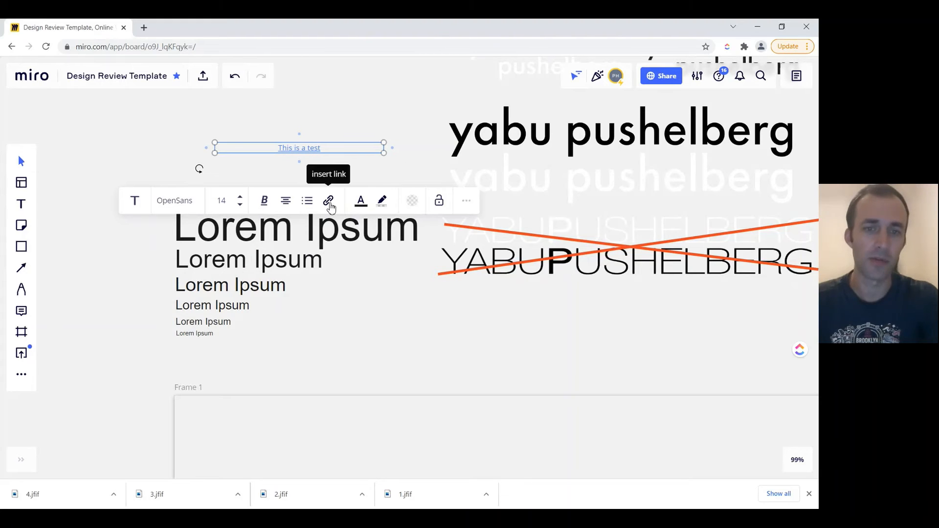
{"action": "left_click", "coordinate": [362, 207]}
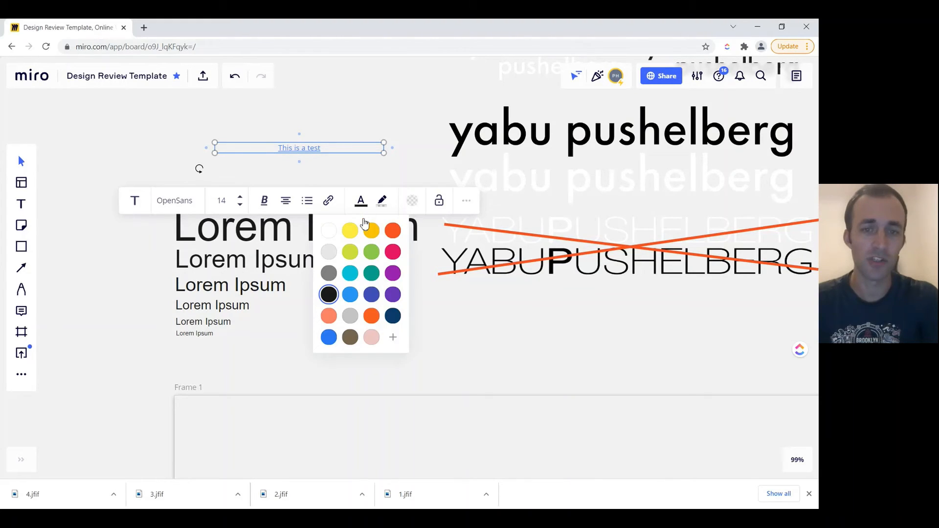
{"action": "left_click", "coordinate": [350, 295]}
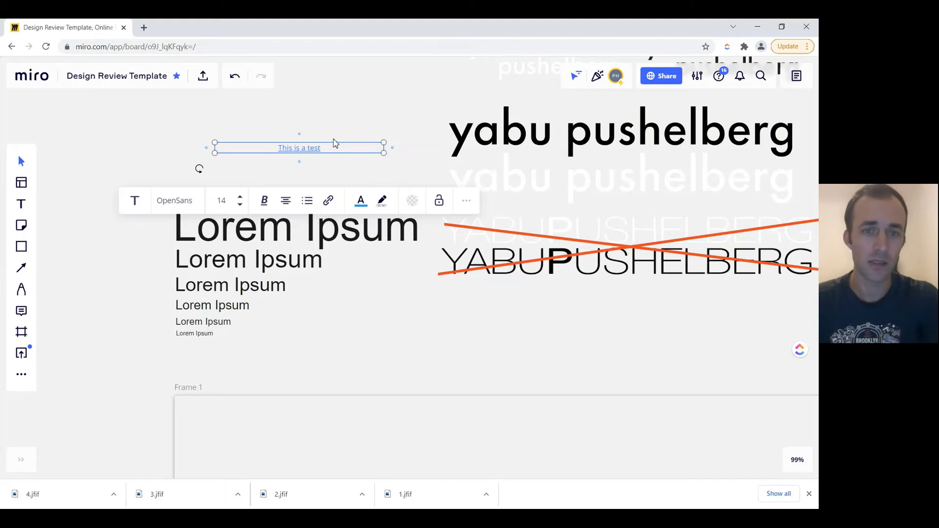
Try to remove the link from the "This is a test" text by clearing its URL
{"action": "left_click", "coordinate": [328, 201]}
{"action": "left_click_drag", "start_coordinate": [451, 168], "coordinate": [285, 167]}
{"action": "key", "text": "BackSpace"}
{"action": "left_click", "coordinate": [299, 117]}
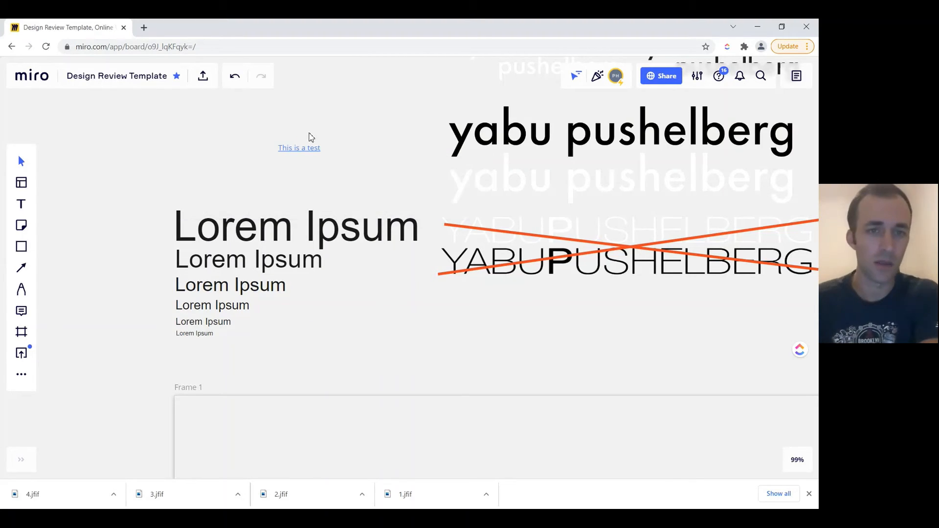
Delete the "This is a test" text from the board
{"action": "left_click", "coordinate": [313, 149]}
{"action": "key", "text": "Delete"}
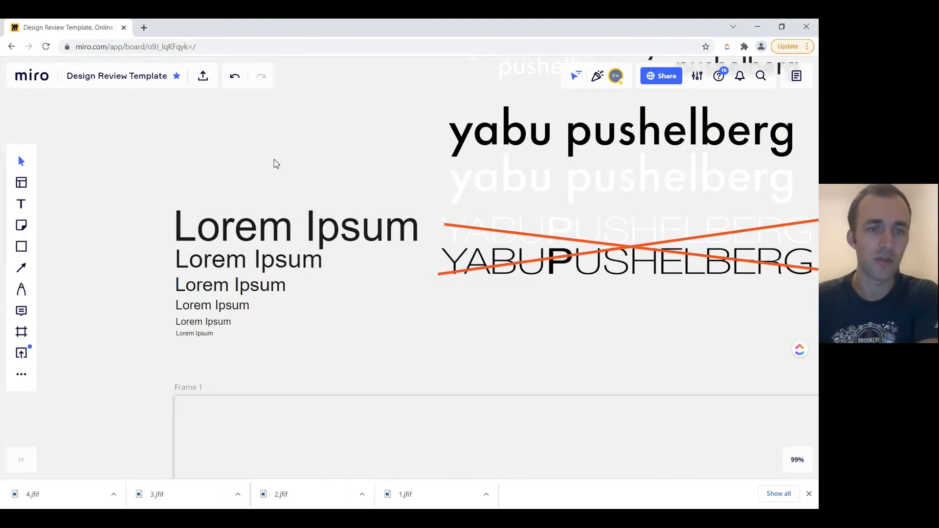
{"action": "right_click", "coordinate": [292, 157]}
{"action": "key", "text": "Escape"}
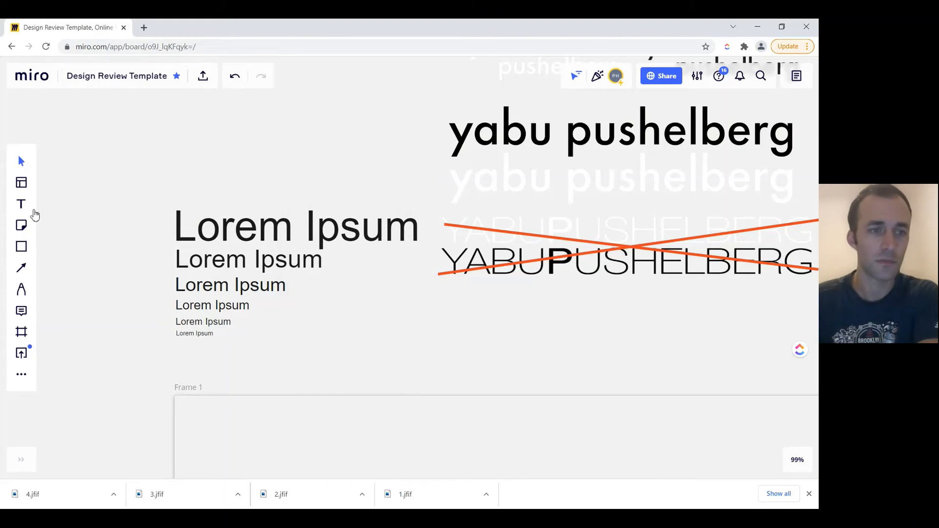
Add a new text reading "Test" above the Lorem Ipsum samples
{"action": "left_click", "coordinate": [21, 204]}
{"action": "left_click", "coordinate": [227, 156]}
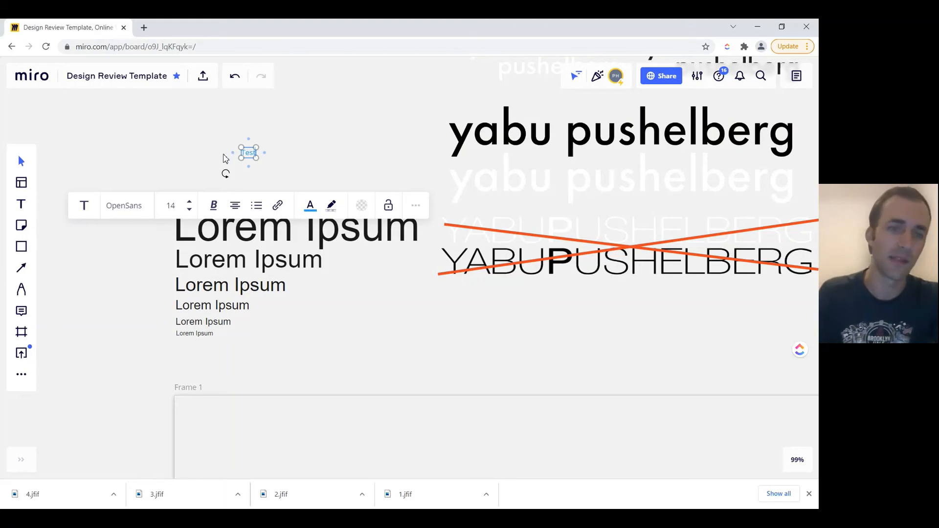
{"action": "left_click", "coordinate": [296, 142]}
Try a teal highlight on the "Test" text, and set the highlight to light grey
{"action": "left_click", "coordinate": [250, 154]}
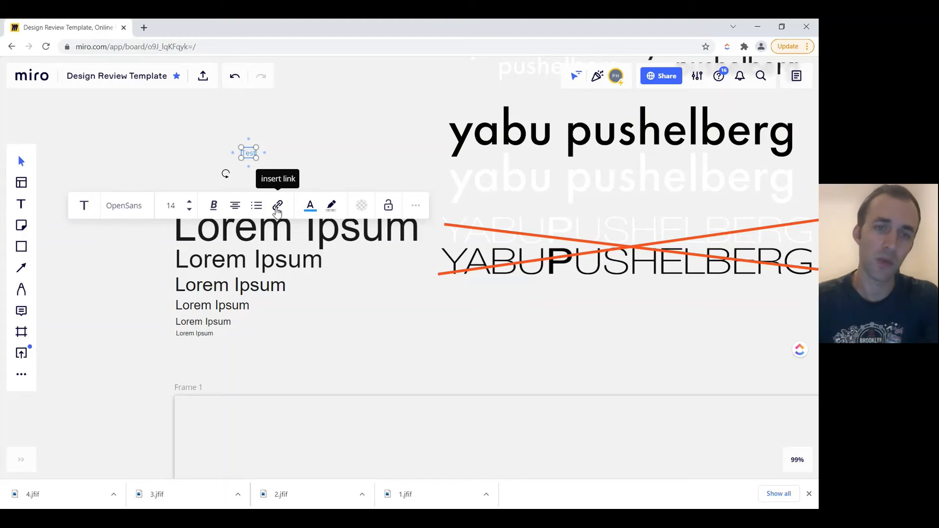
{"action": "left_click", "coordinate": [332, 206]}
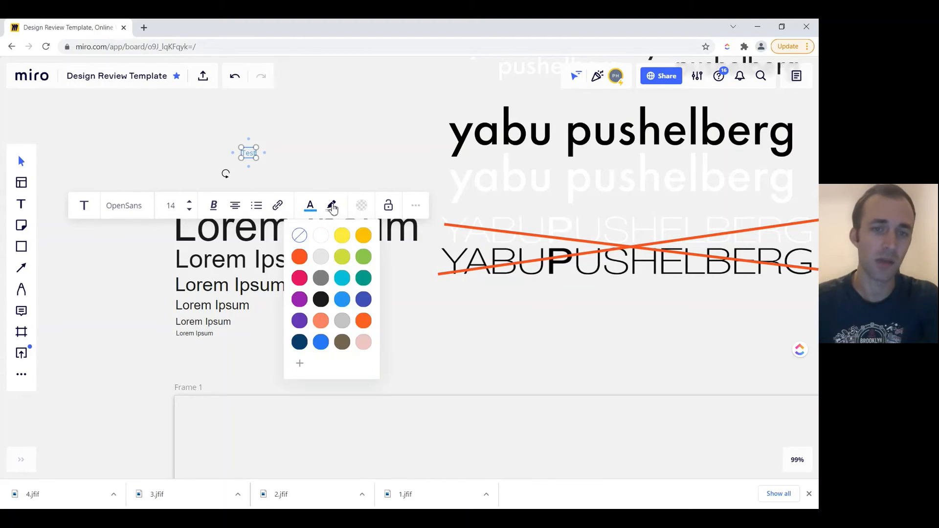
{"action": "left_click", "coordinate": [364, 278]}
{"action": "left_click", "coordinate": [332, 206]}
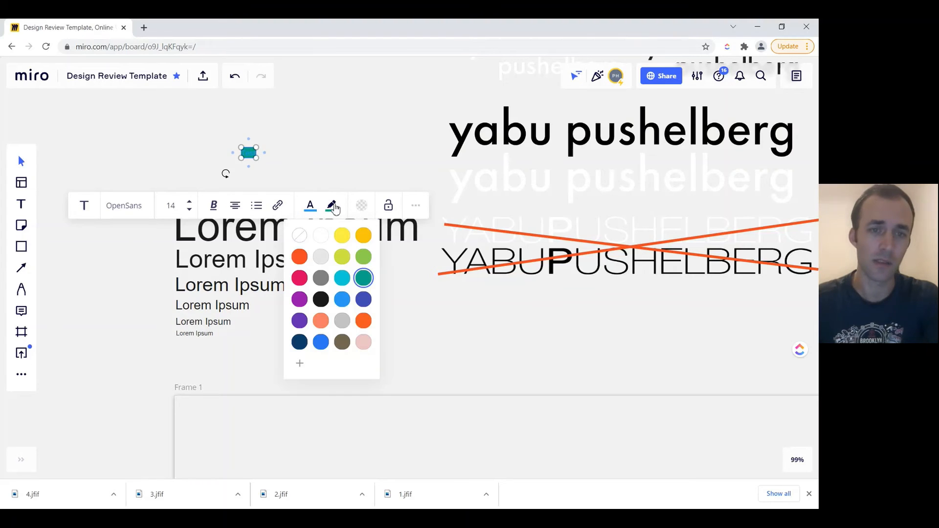
{"action": "left_click", "coordinate": [341, 327]}
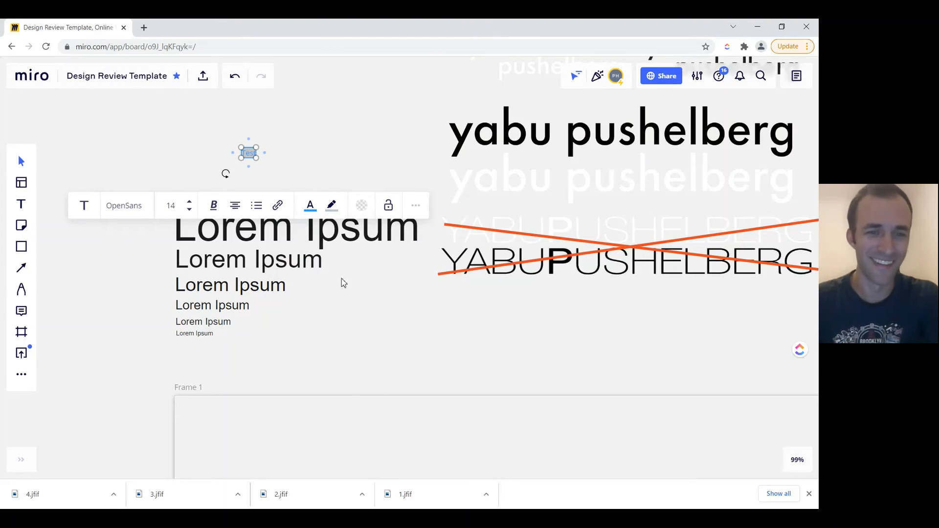
{"action": "left_click", "coordinate": [328, 172]}
Widen the "Test" text box by extending its right edge, and deselect it
{"action": "left_click", "coordinate": [249, 158]}
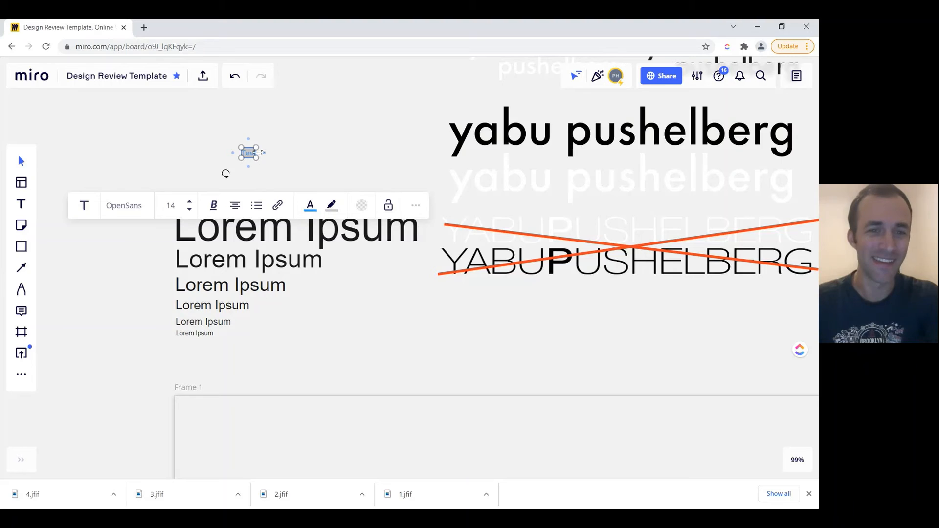
{"action": "left_click_drag", "start_coordinate": [257, 153], "coordinate": [338, 152]}
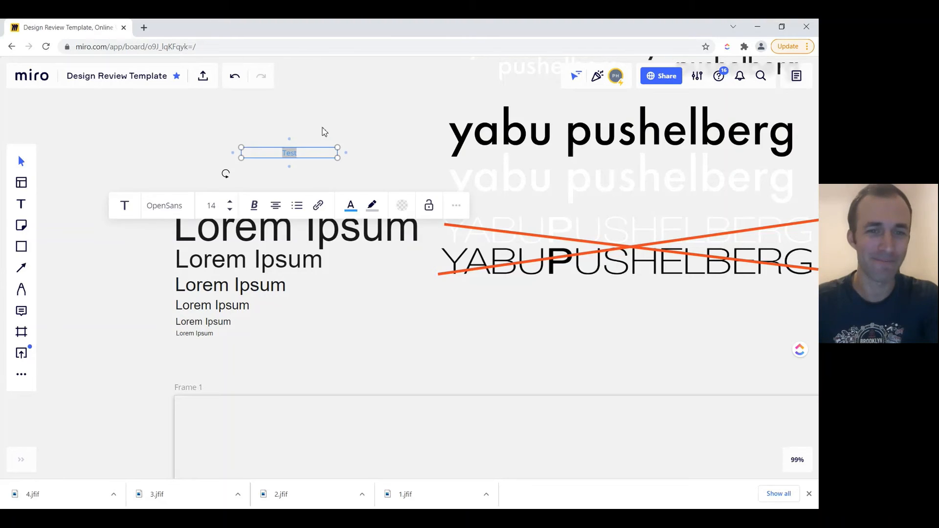
{"action": "left_click", "coordinate": [323, 132]}
Set the "Test" text's background to yellow, and try locking and unlocking the text box
{"action": "left_click", "coordinate": [300, 155]}
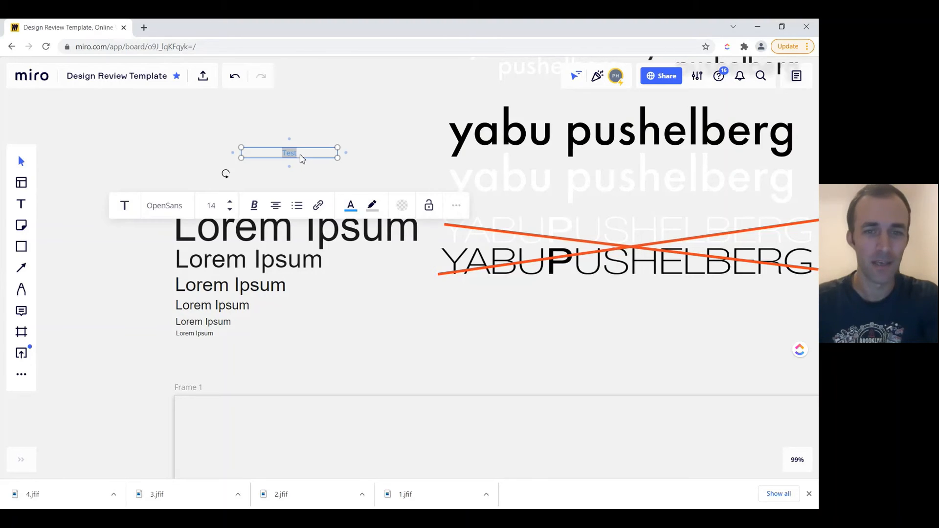
{"action": "left_click", "coordinate": [403, 206]}
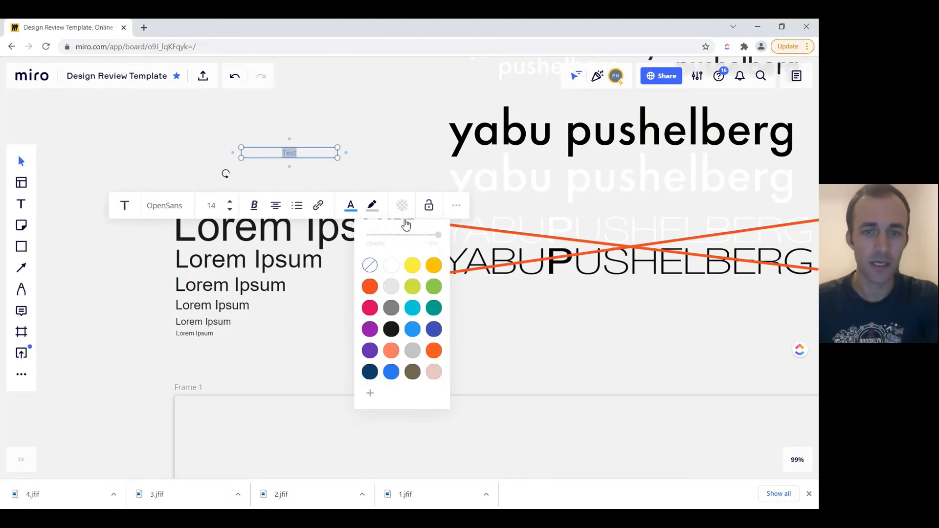
{"action": "left_click", "coordinate": [414, 268]}
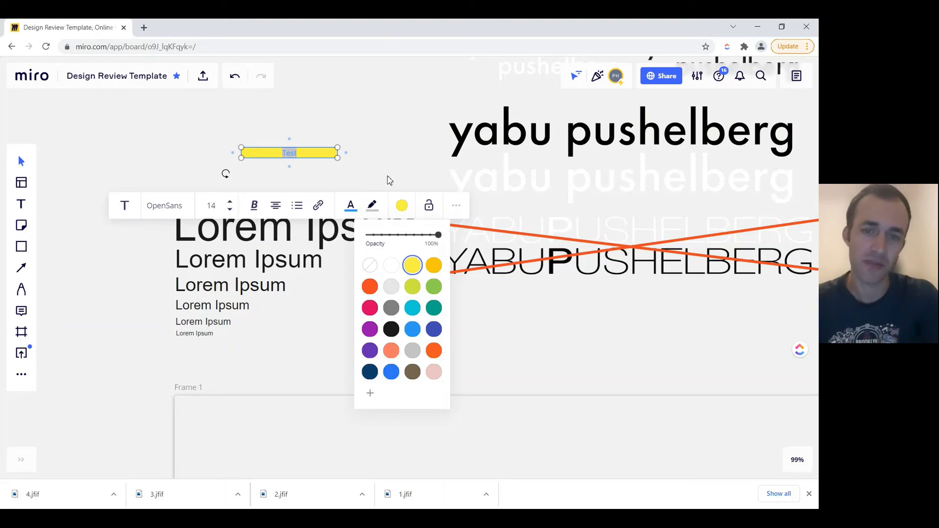
{"action": "left_click", "coordinate": [429, 205]}
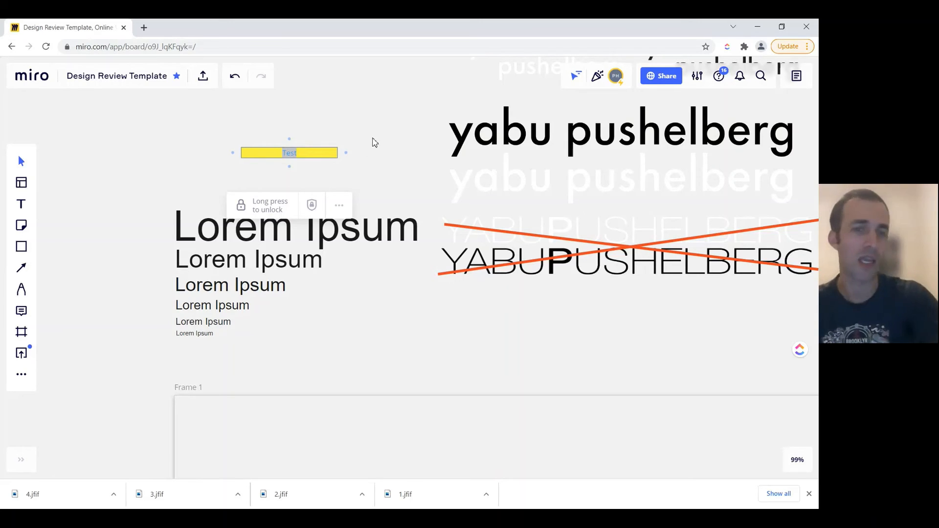
{"action": "left_click", "coordinate": [290, 211]}
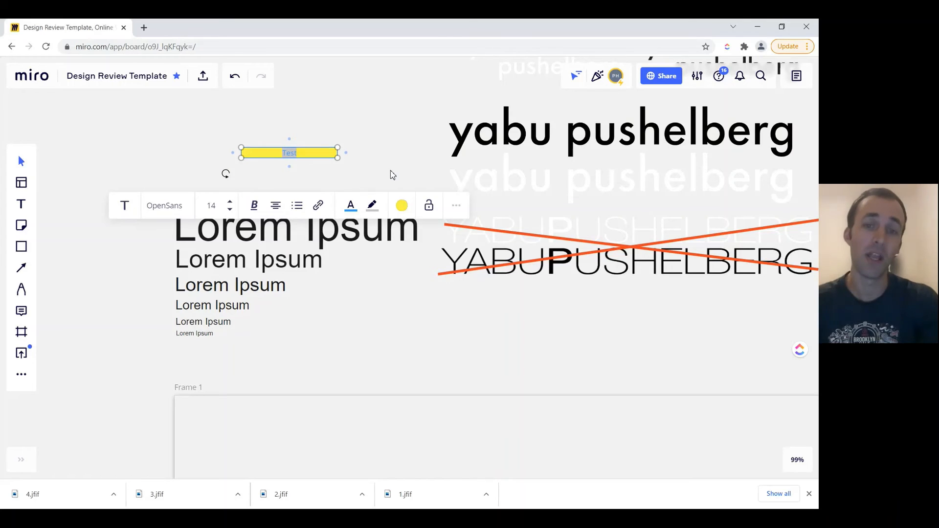
Link the "Test" text to the copied ClickUp page URL
{"action": "left_click", "coordinate": [456, 209]}
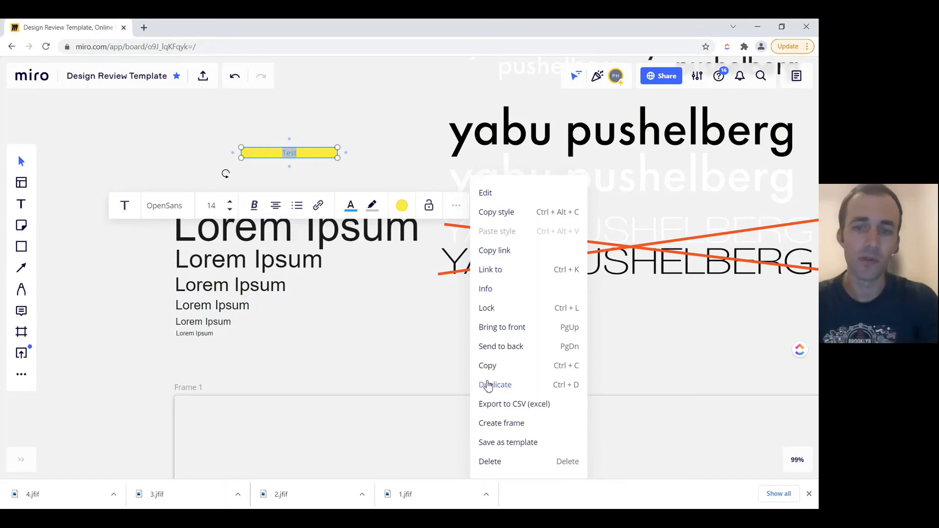
{"action": "left_click", "coordinate": [498, 274]}
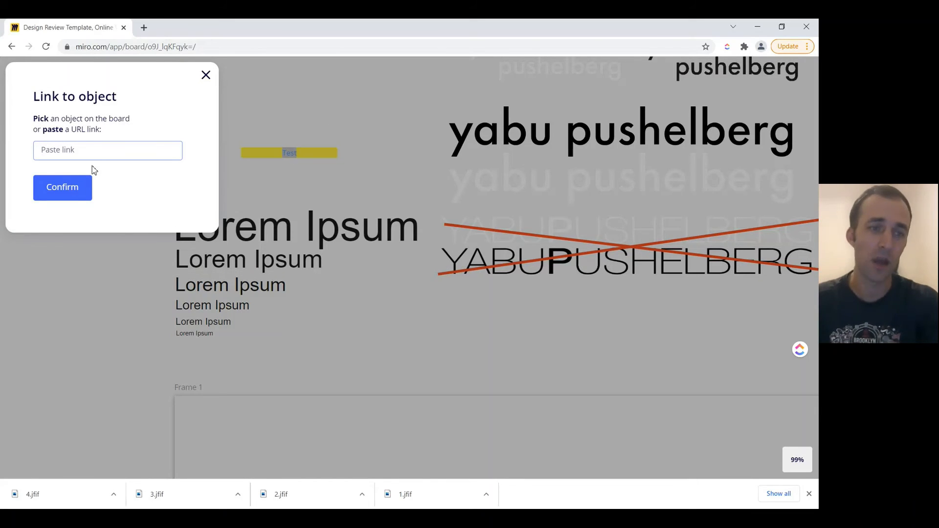
{"action": "key", "text": "ctrl+v"}
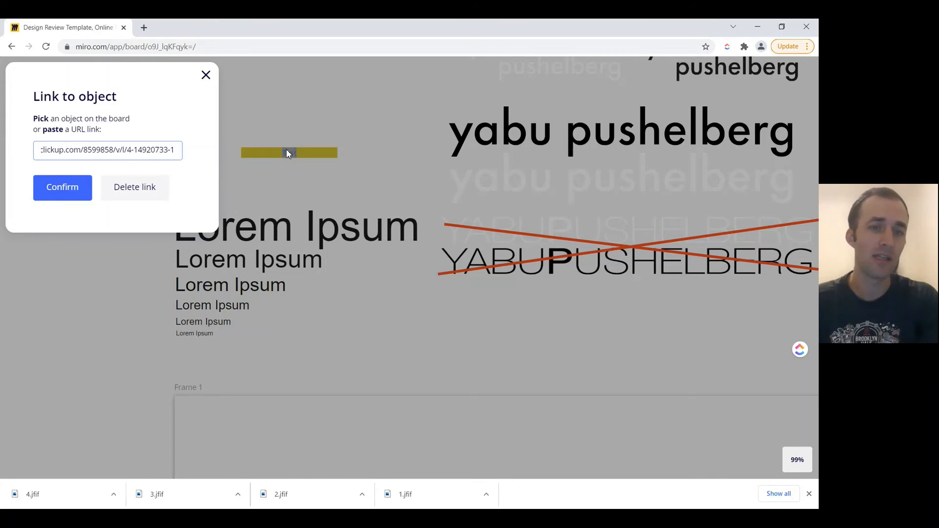
{"action": "left_click", "coordinate": [64, 193]}
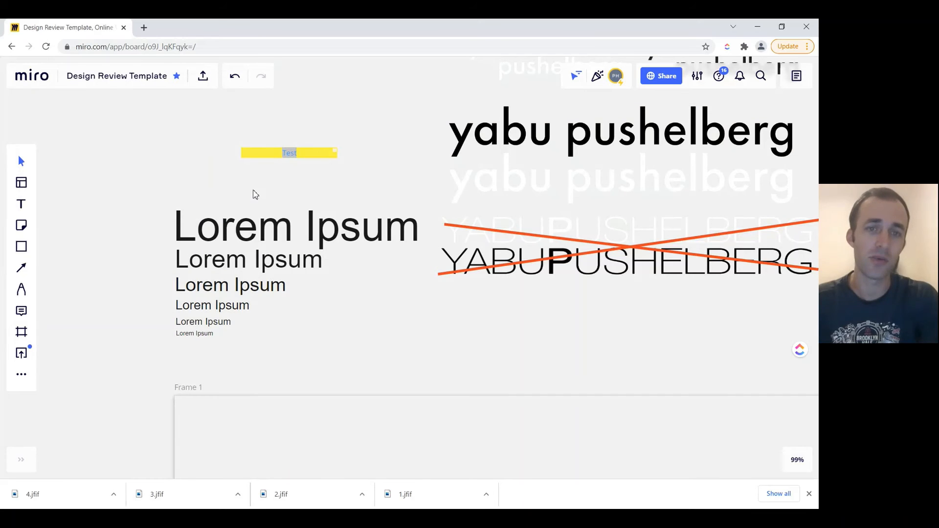
Follow the link attached to the "Test" text, and close the ClickUp page to return to the board
{"action": "scroll", "coordinate": [321, 169], "scroll_direction": "up", "scroll_amount": 5}
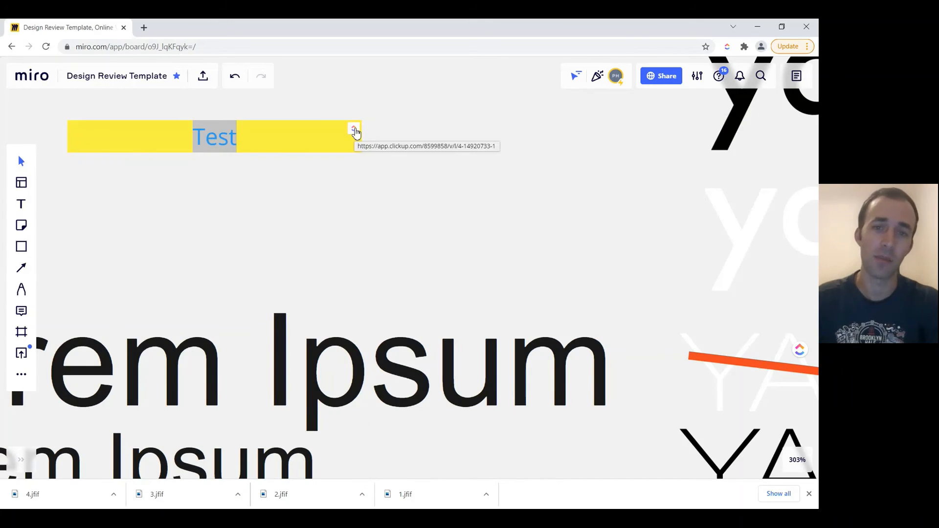
{"action": "left_click", "coordinate": [354, 130]}
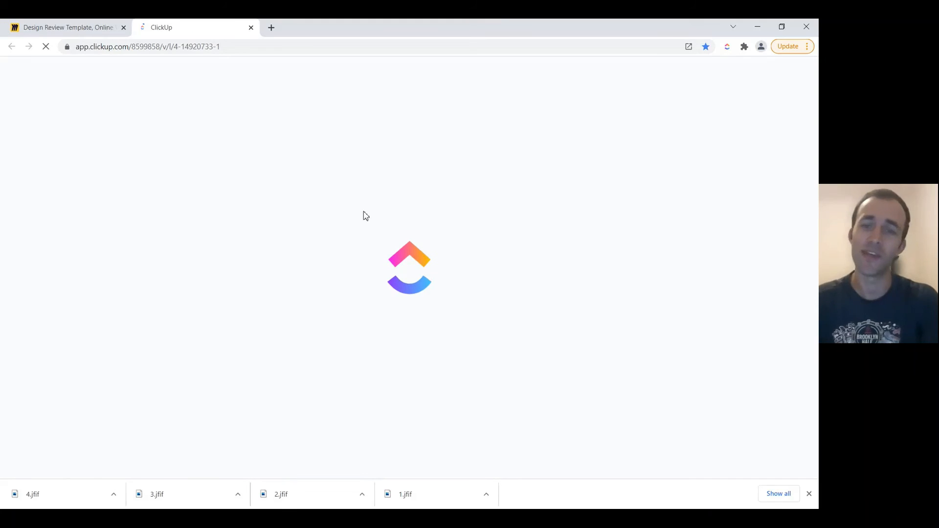
{"action": "left_click", "coordinate": [251, 28]}
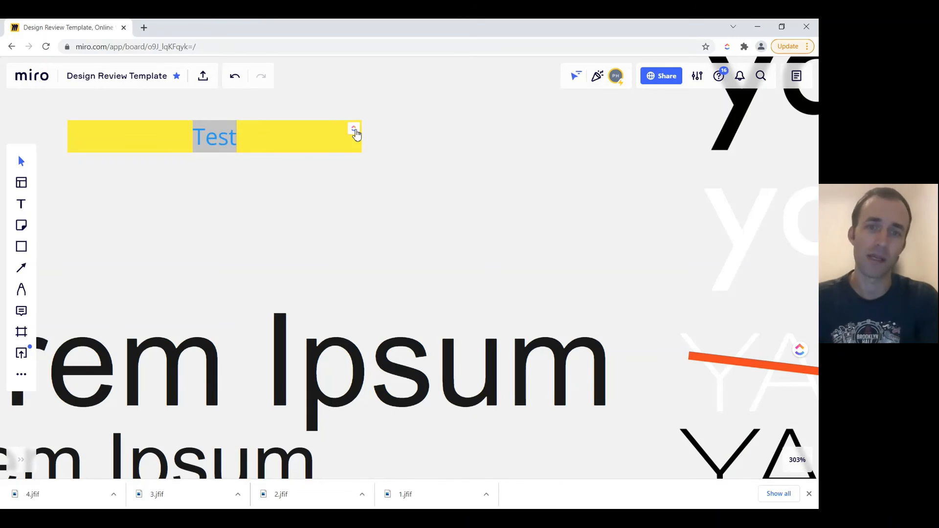
View the creation and modification info of the "Test" text, and deselect it
{"action": "left_click", "coordinate": [317, 143]}
{"action": "right_click", "coordinate": [322, 139]}
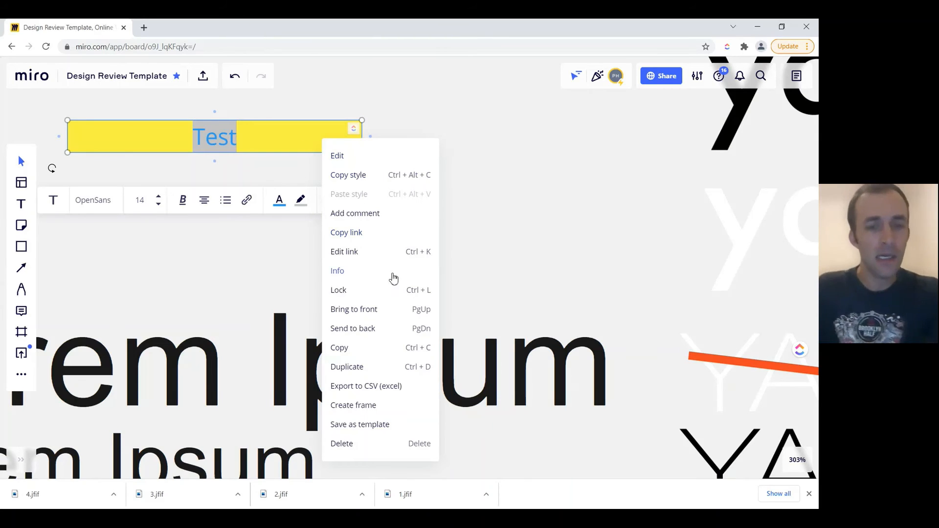
{"action": "mouse_move", "coordinate": [360, 278]}
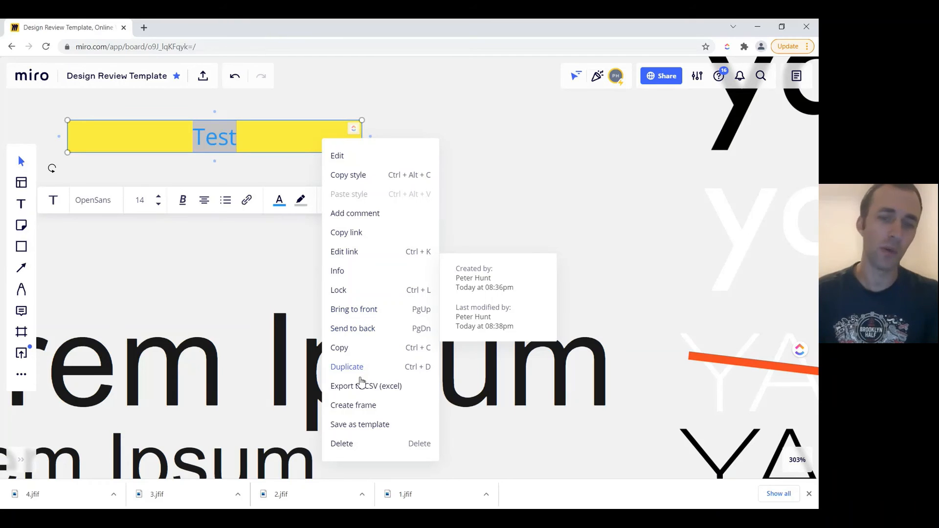
{"action": "left_click", "coordinate": [474, 162]}
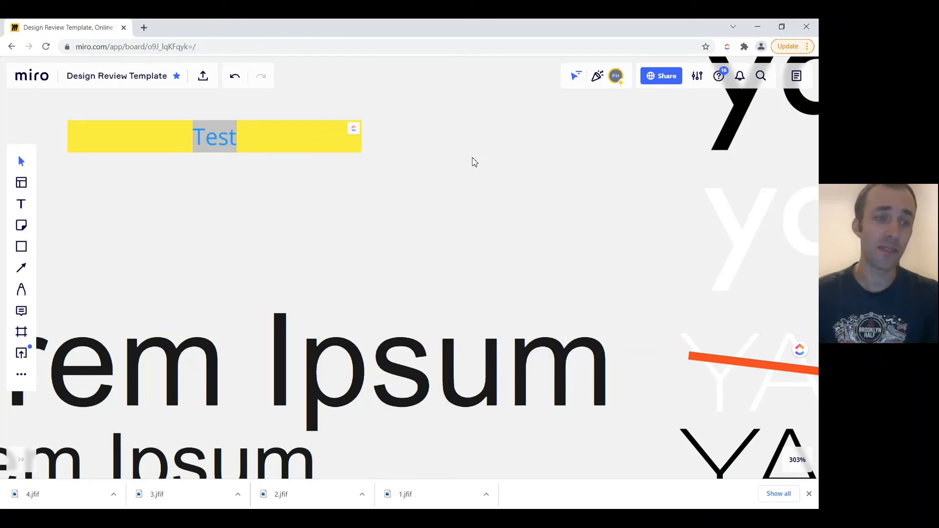
Draw a rectangle overlapping the right end of the "Test" text, and fill it with orange
{"action": "left_click", "coordinate": [21, 247]}
{"action": "left_click", "coordinate": [58, 212]}
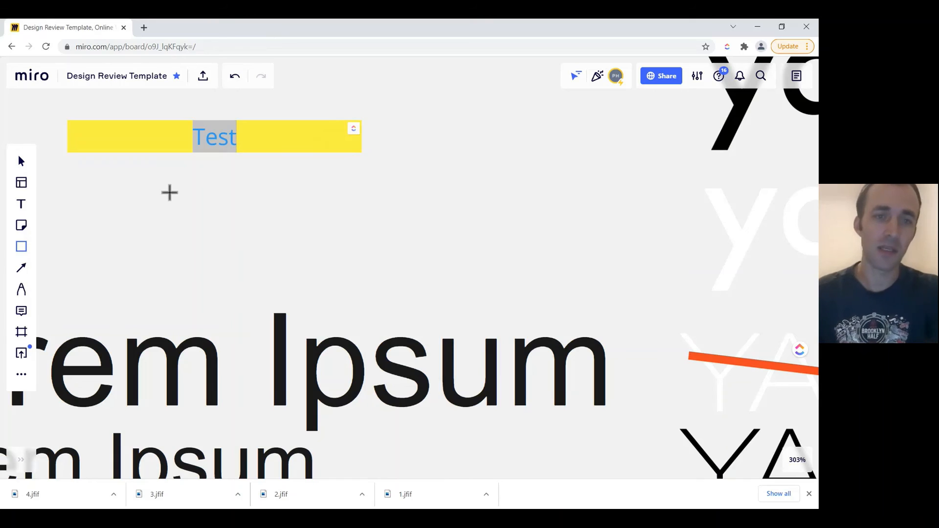
{"action": "left_click_drag", "start_coordinate": [298, 99], "coordinate": [468, 247]}
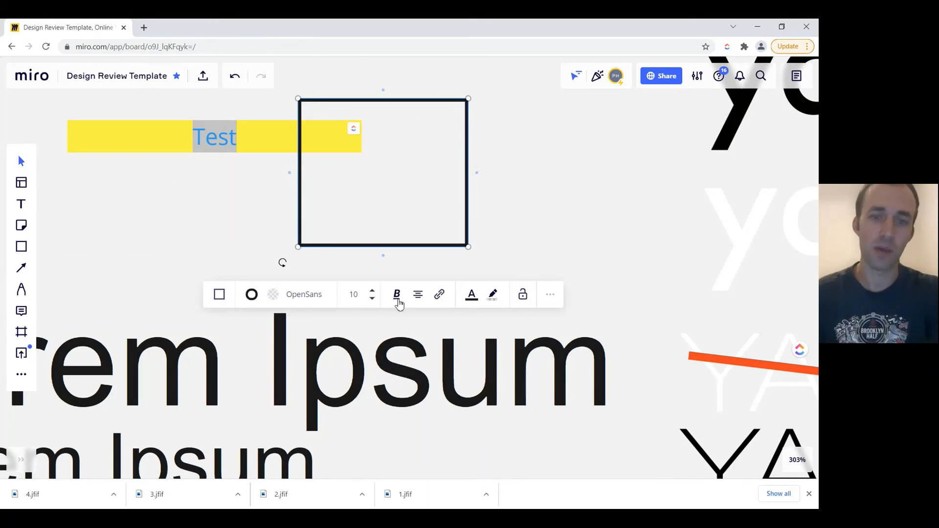
{"action": "left_click", "coordinate": [274, 294]}
{"action": "left_click", "coordinate": [305, 221]}
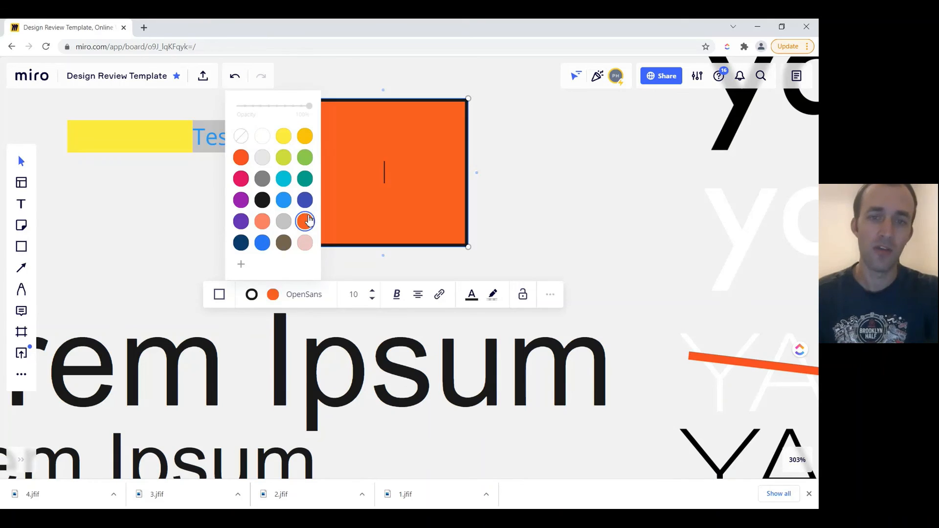
{"action": "left_click", "coordinate": [215, 204]}
Bring the "Test" text in front of the orange rectangle
{"action": "left_click", "coordinate": [284, 145]}
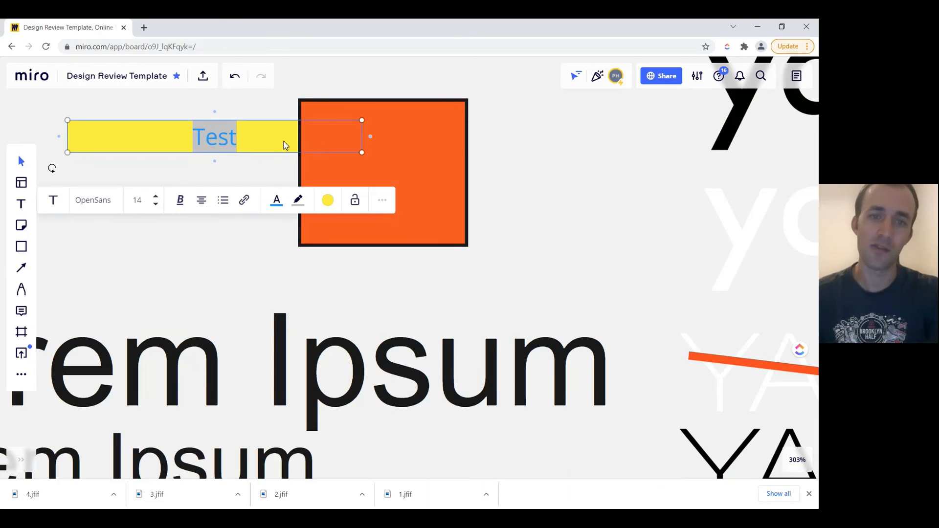
{"action": "left_click", "coordinate": [392, 208]}
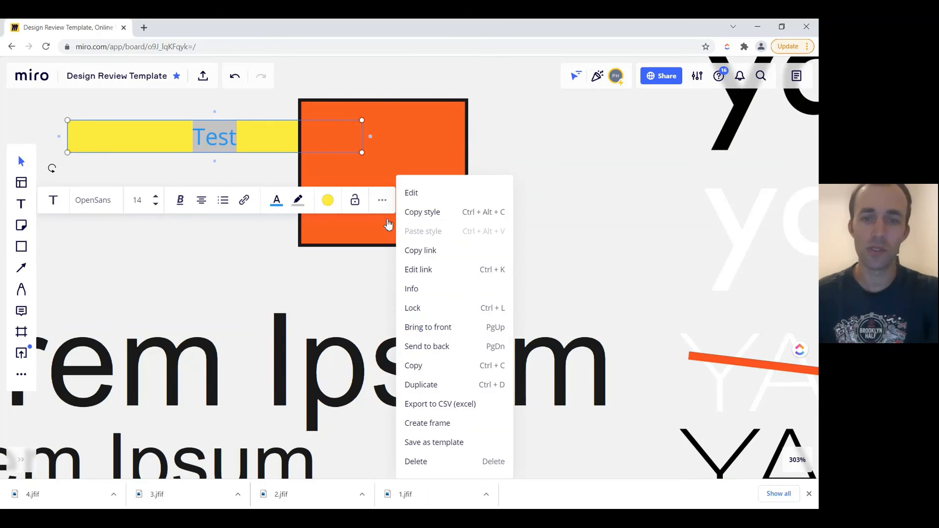
{"action": "left_click", "coordinate": [435, 328]}
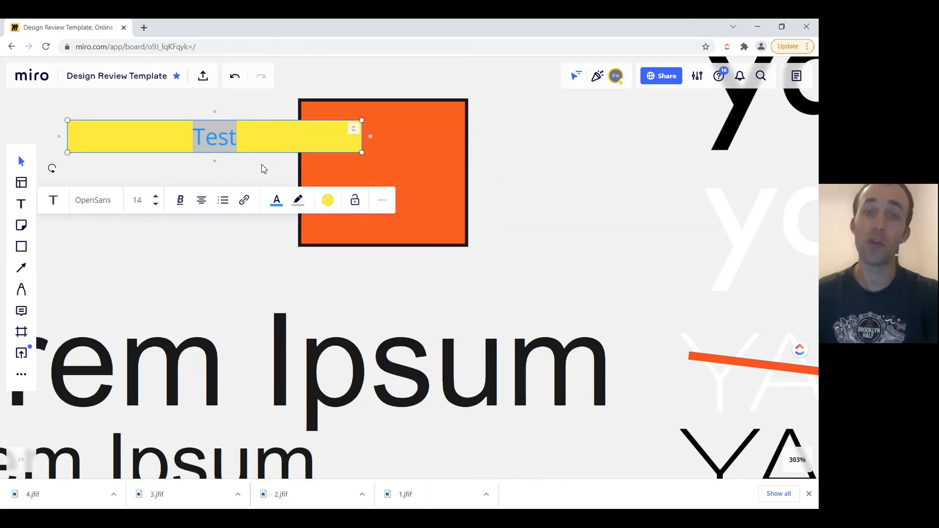
Duplicate the "Test" text, and delete the duplicate
{"action": "left_click", "coordinate": [382, 200]}
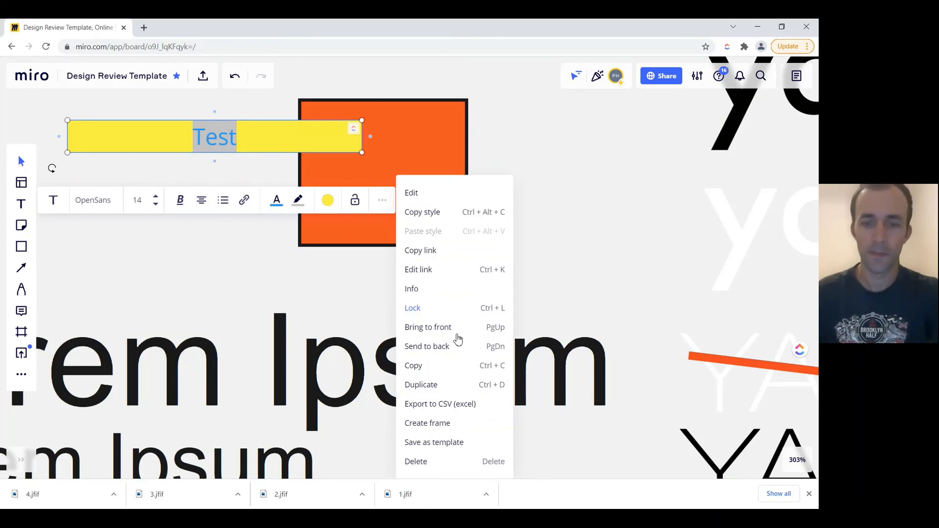
{"action": "left_click", "coordinate": [424, 385]}
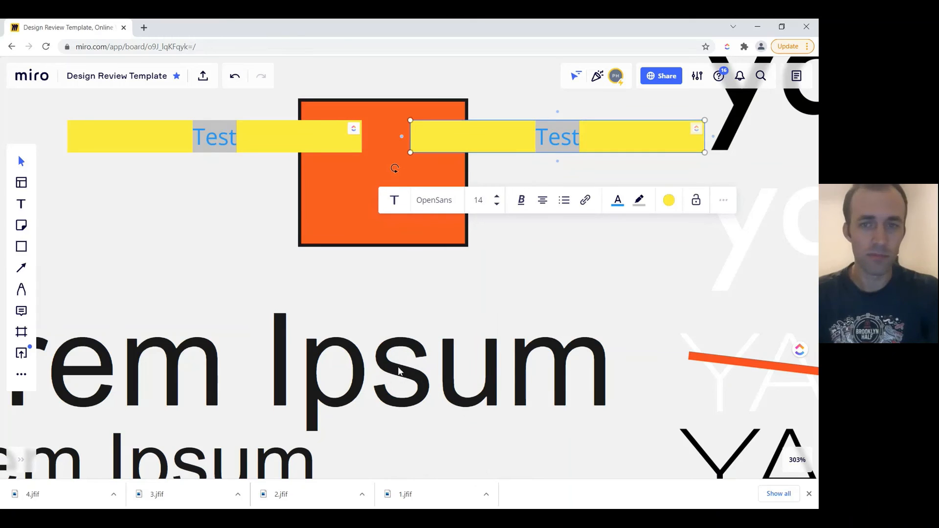
{"action": "left_click", "coordinate": [723, 200]}
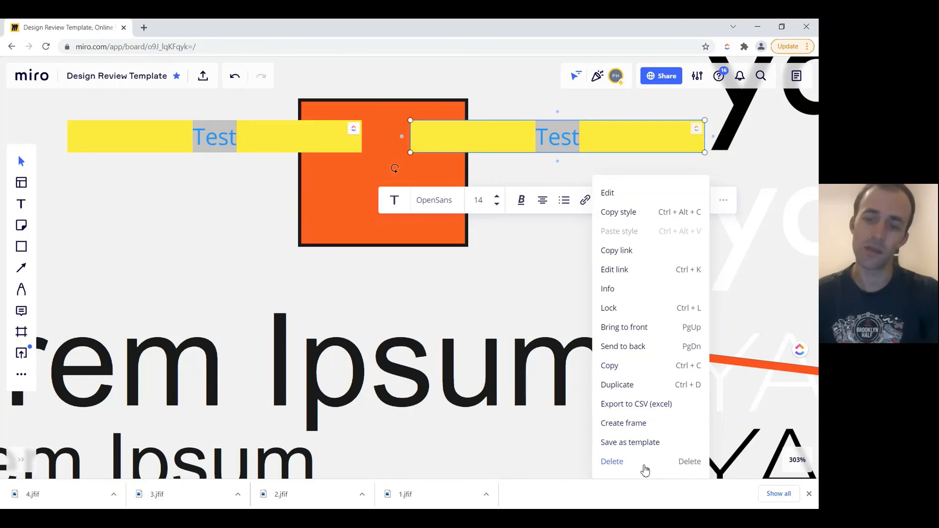
{"action": "left_click", "coordinate": [614, 463]}
Delete the orange rectangle and the "Test" text from the board
{"action": "left_click", "coordinate": [268, 134]}
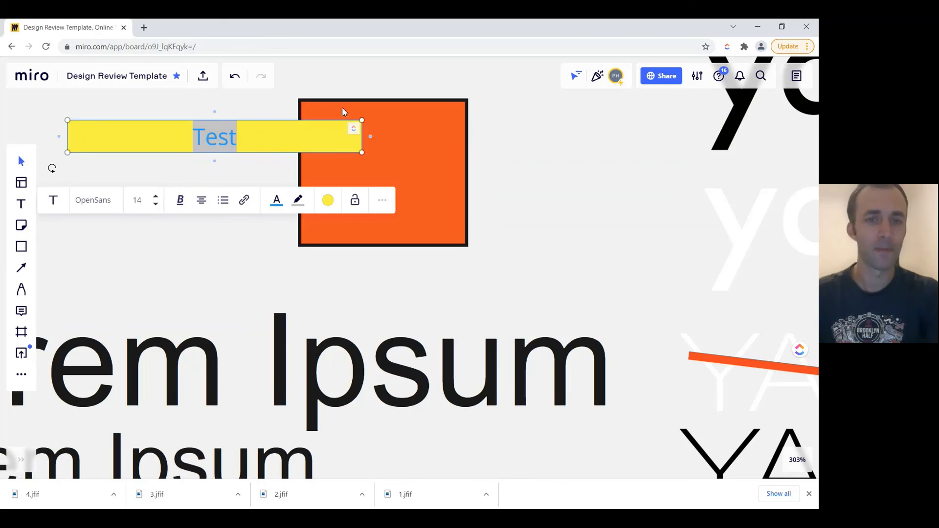
{"action": "left_click", "coordinate": [409, 127]}
{"action": "key", "text": "Delete"}
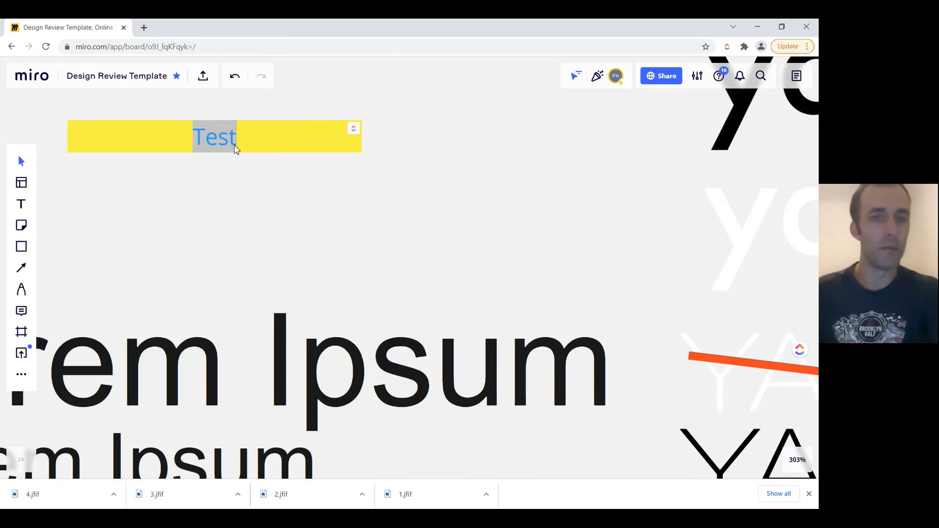
{"action": "left_click", "coordinate": [261, 143]}
{"action": "key", "text": "Delete"}
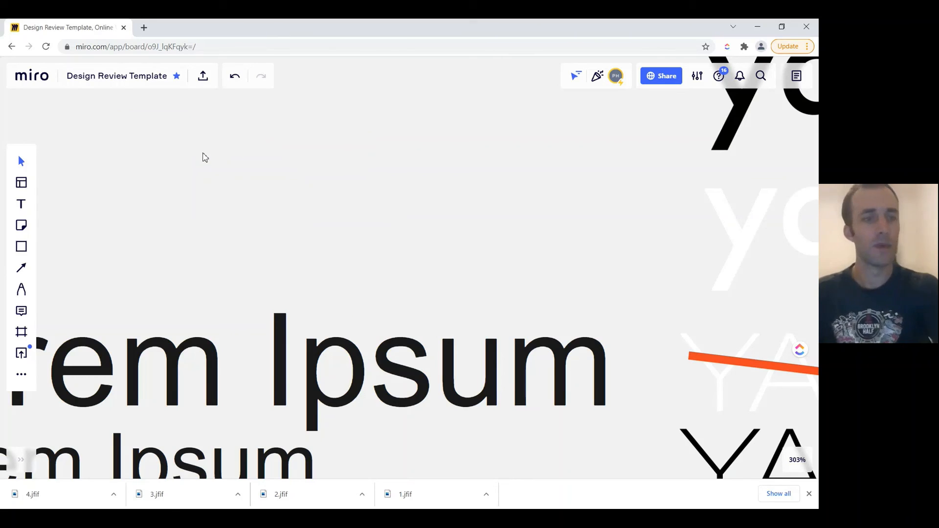
Add a light yellow sticky note above the Lorem Ipsum samples, and move it to the empty area left of them
{"action": "left_click", "coordinate": [21, 225]}
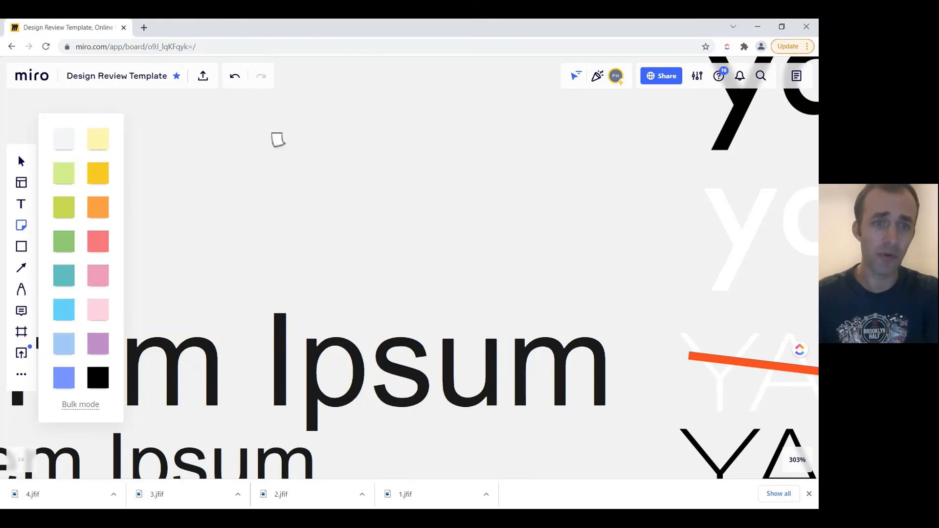
{"action": "left_click", "coordinate": [295, 112]}
{"action": "left_click_drag", "start_coordinate": [472, 108], "coordinate": [542, 193]}
{"action": "scroll", "coordinate": [525, 191], "scroll_direction": "down", "scroll_amount": 3}
{"action": "scroll", "coordinate": [523, 193], "scroll_direction": "down", "scroll_amount": 10}
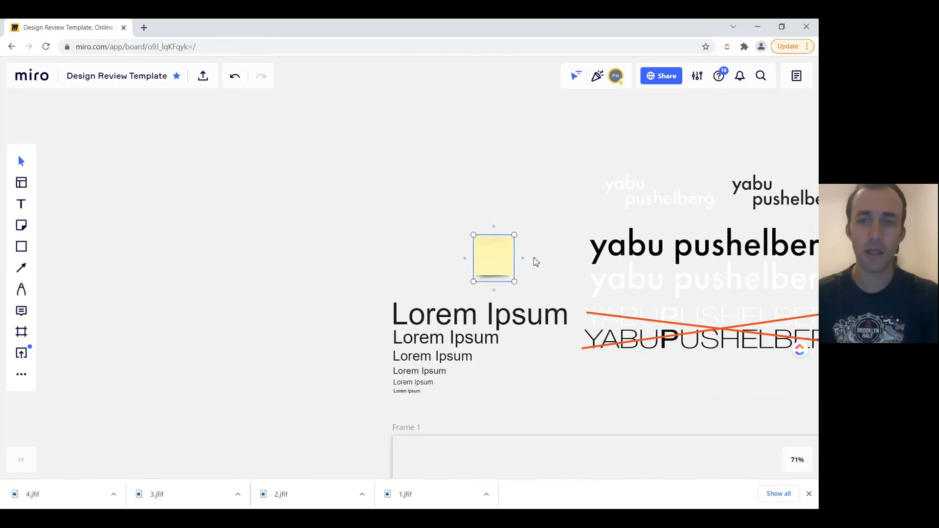
{"action": "left_click_drag", "start_coordinate": [494, 260], "coordinate": [231, 251]}
Fill the sticky note with several lines of random filler text beginning "asdfasdkljf alskdjf", and deselect it
{"action": "scroll", "coordinate": [230, 252], "scroll_direction": "up", "scroll_amount": 5}
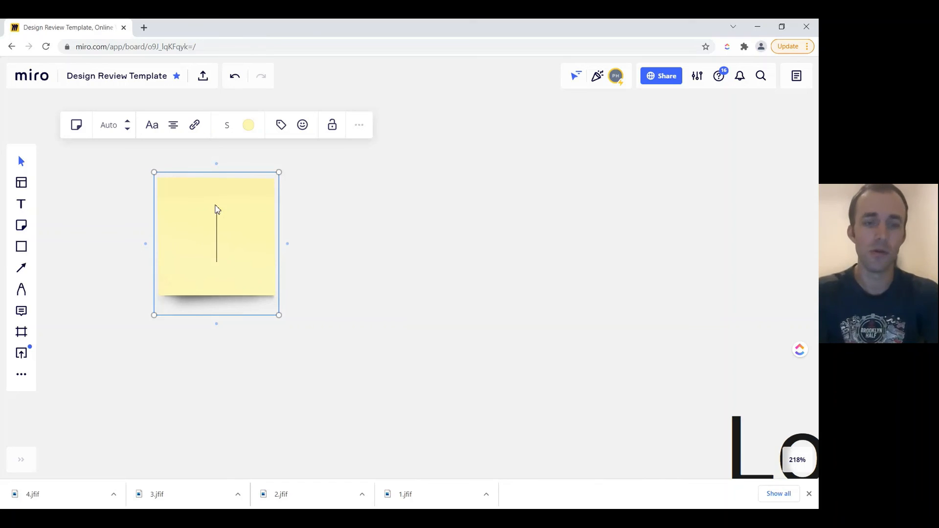
{"action": "type", "text": "asdfasdkljf alskdjf lskjdf;laksdjf klasdj f"}
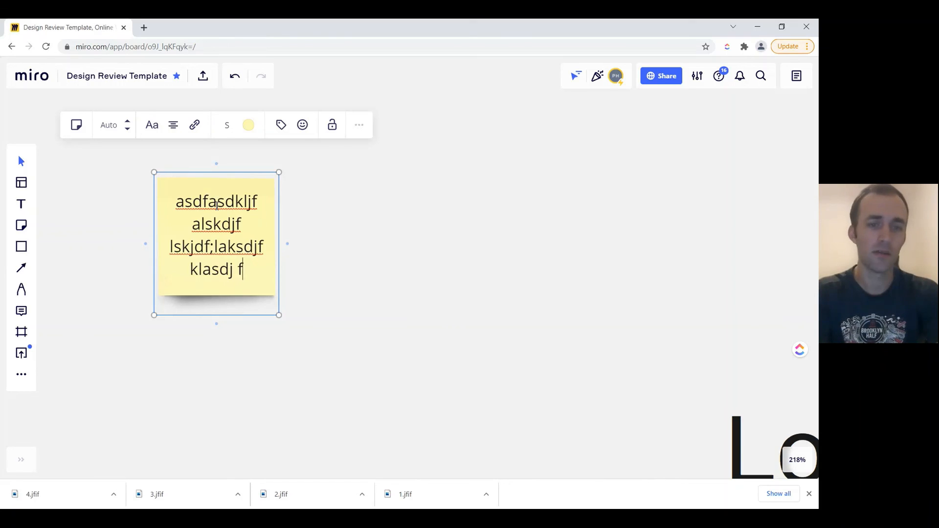
{"action": "type", "text": "lksjfd lksajdf lksjdf aklsjdf laksjdf lkas dfklajd "}
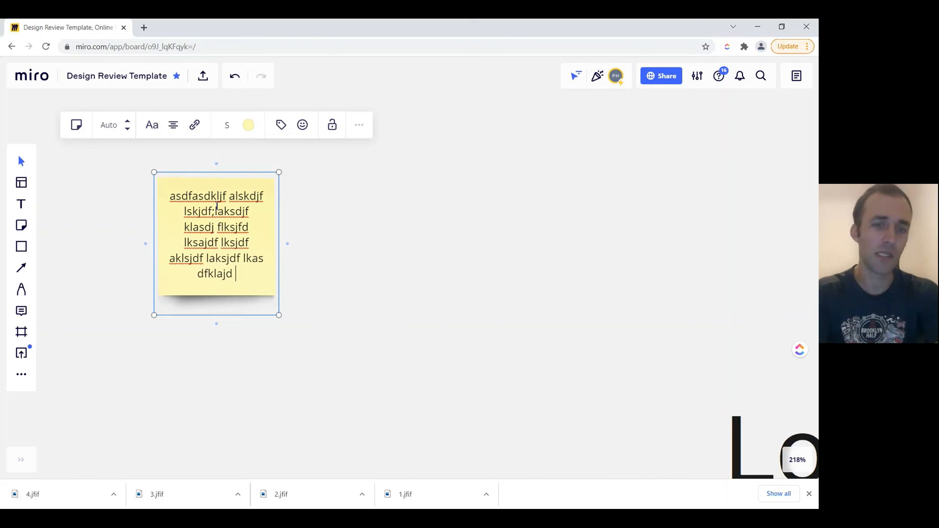
{"action": "type", "text": "flkajs dlkjaflksdjflaksjdfl;kasjd;lkasjfslkdjfalskjdf"}
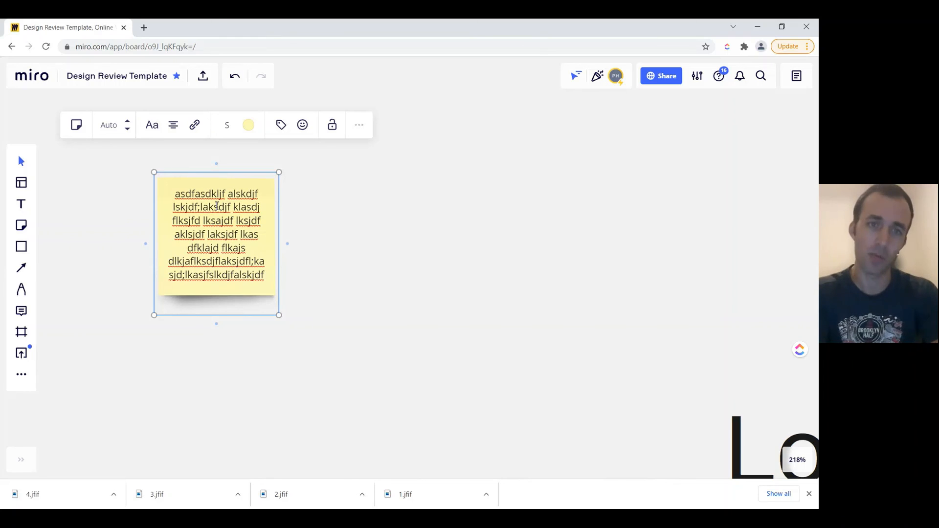
{"action": "left_click", "coordinate": [313, 271]}
Set the sticky note's size to M
{"action": "left_click", "coordinate": [226, 207]}
{"action": "left_click", "coordinate": [227, 126]}
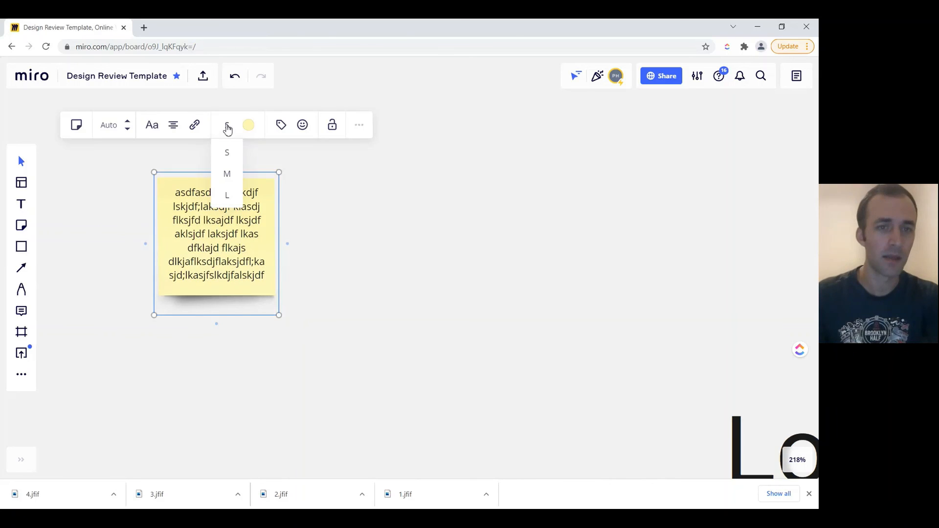
{"action": "left_click", "coordinate": [226, 174]}
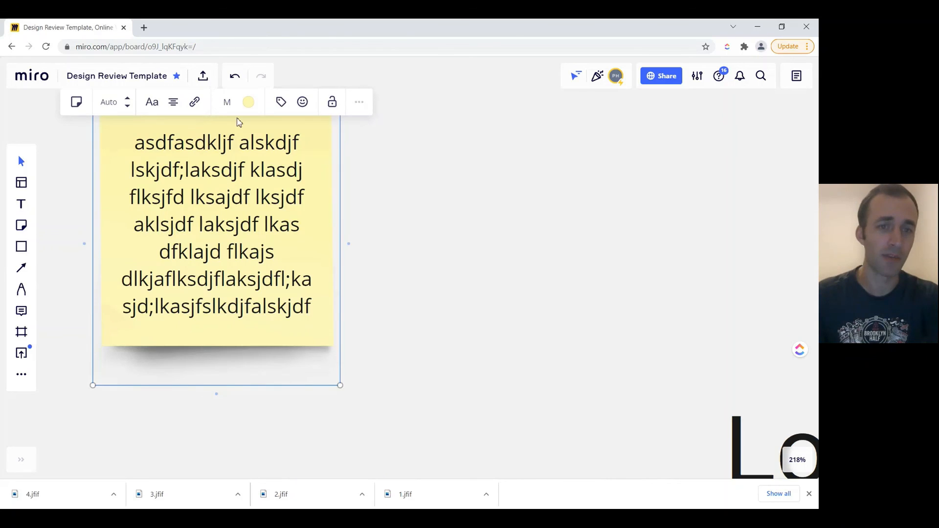
Try size L on the sticky note before setting it to S, and recolor the note purple
{"action": "left_click", "coordinate": [230, 103]}
{"action": "left_click", "coordinate": [233, 175]}
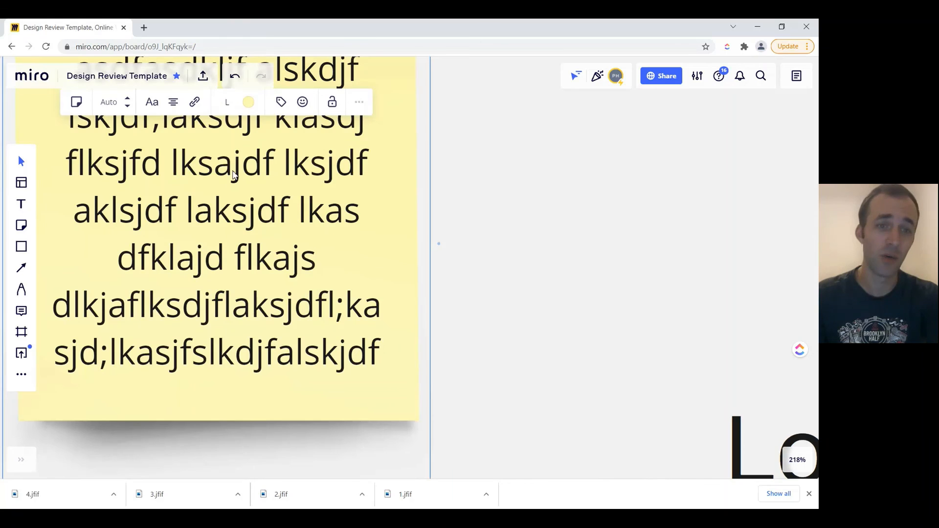
{"action": "left_click", "coordinate": [230, 103]}
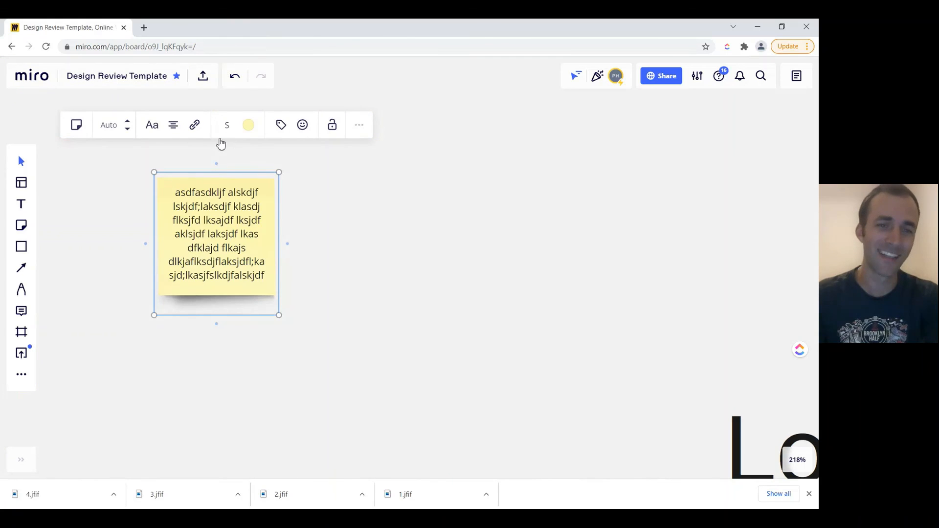
{"action": "left_click", "coordinate": [249, 126]}
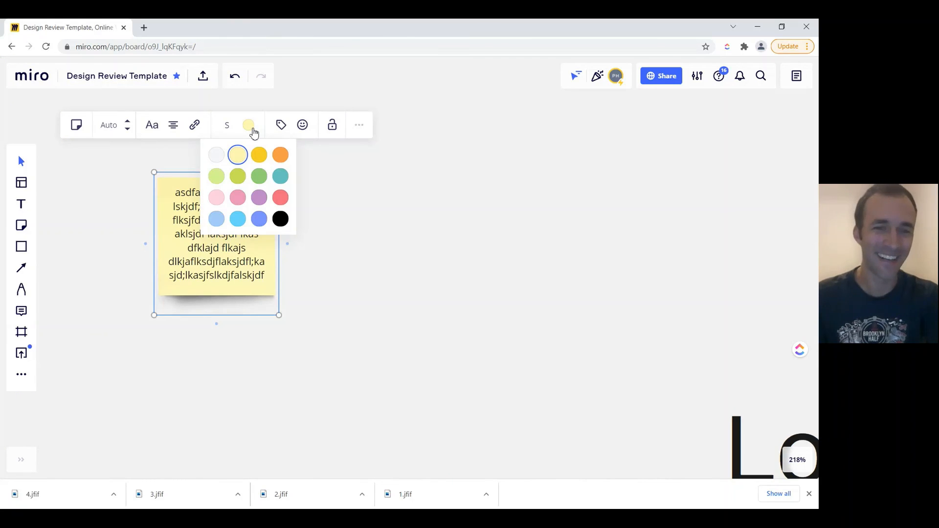
{"action": "left_click", "coordinate": [259, 199]}
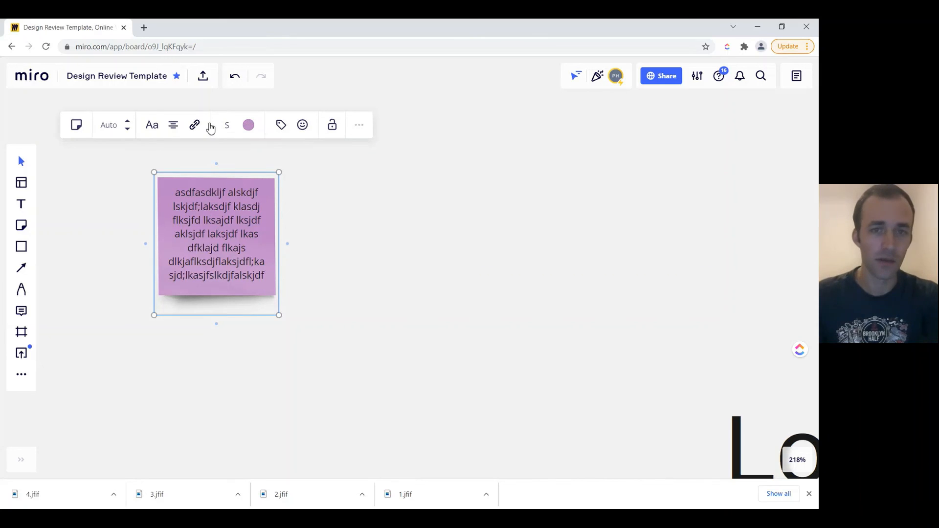
Create the tags "tutorial", "purple" and "snacks" on the purple sticky note
{"action": "left_click", "coordinate": [281, 127]}
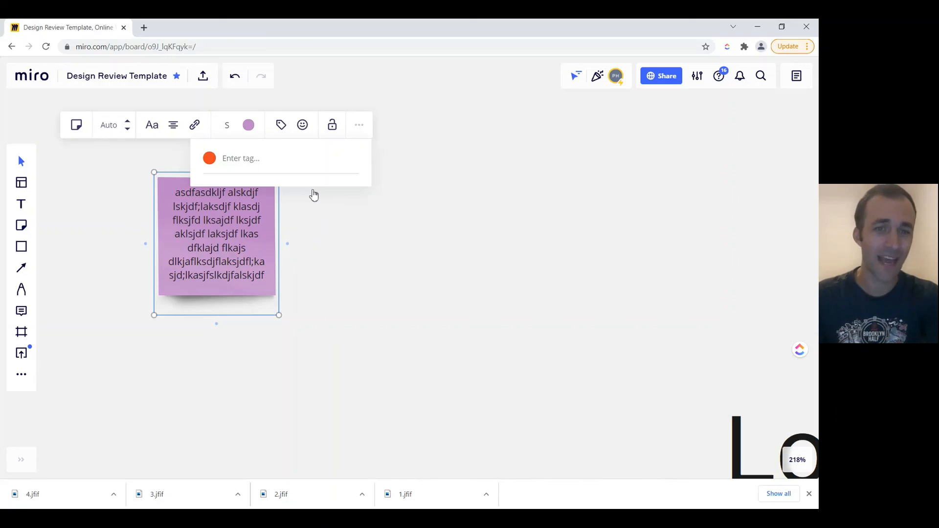
{"action": "left_click", "coordinate": [246, 161]}
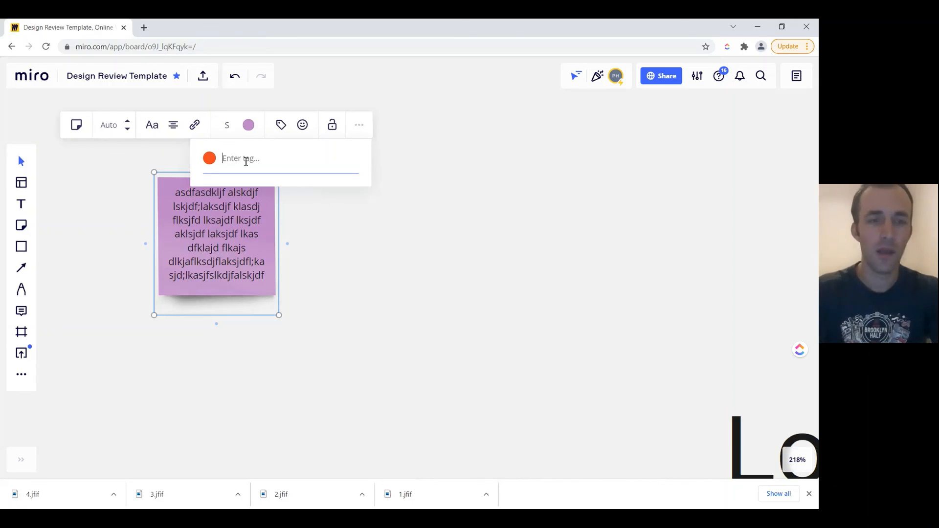
{"action": "type", "text": "tu"}
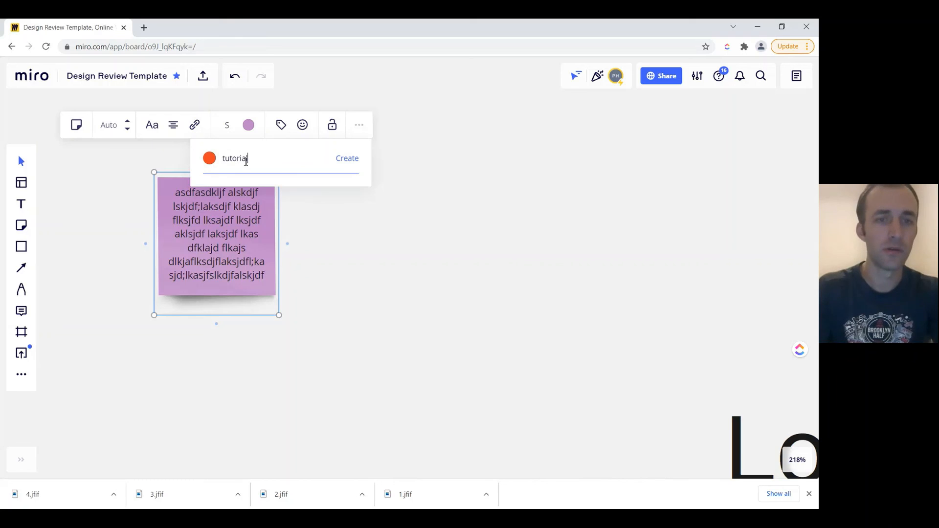
{"action": "type", "text": "torial"}
{"action": "key", "text": "Return"}
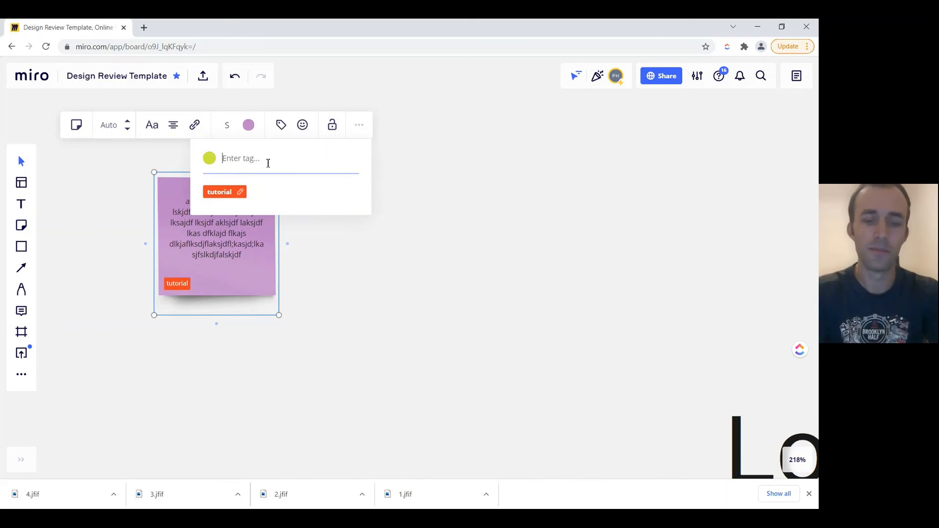
{"action": "type", "text": "purple"}
{"action": "key", "text": "Return"}
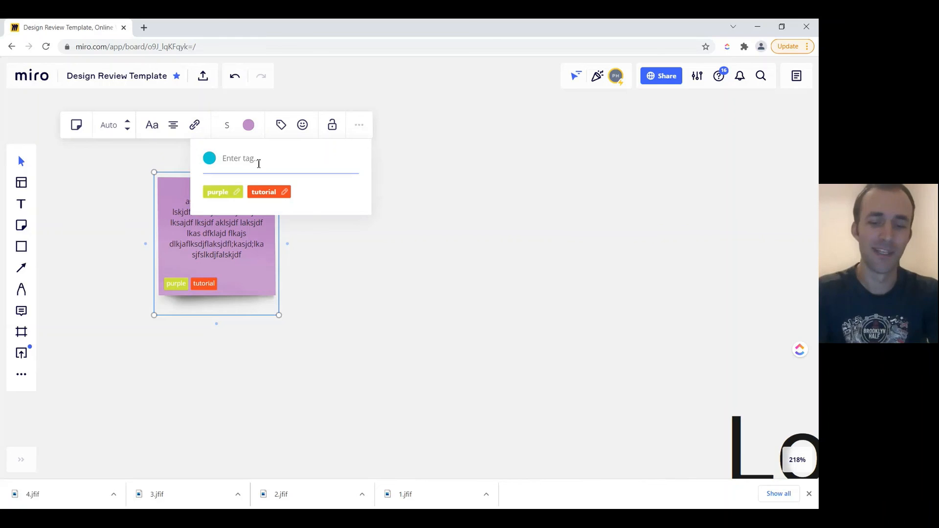
{"action": "type", "text": "s"}
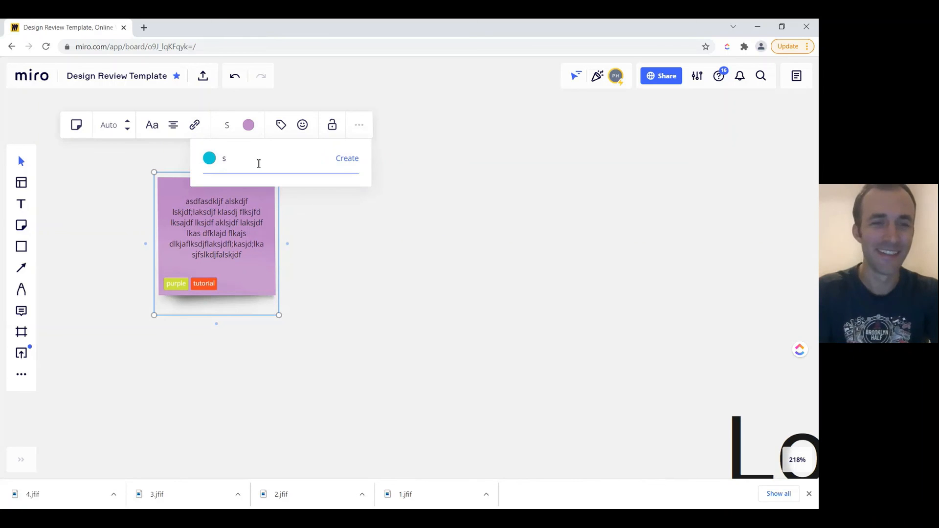
{"action": "type", "text": "nacks"}
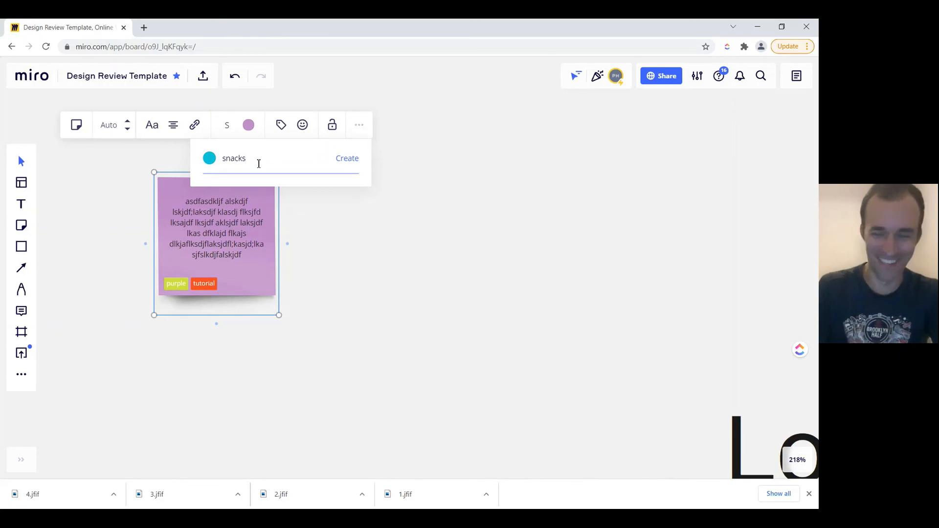
{"action": "key", "text": "Return"}
{"action": "left_click", "coordinate": [413, 134]}
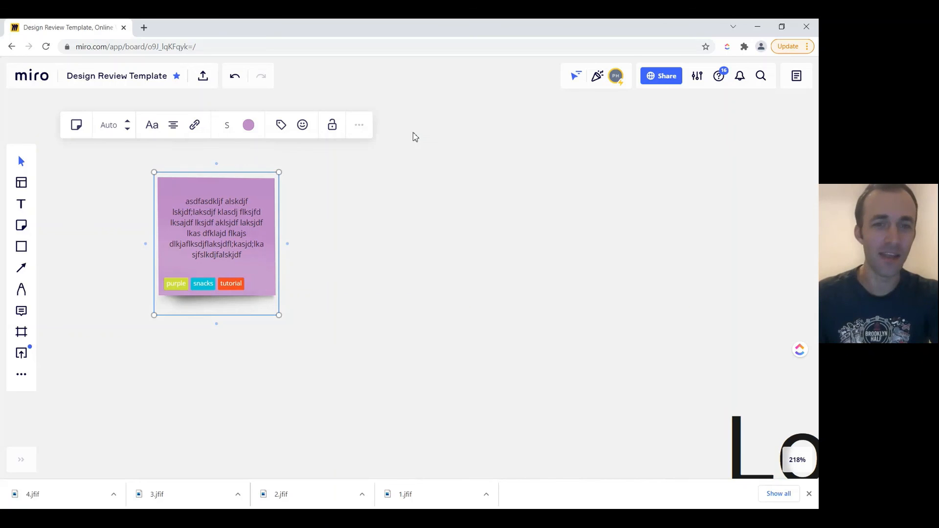
Search the emojis for "hear" and add the heart-eyes smiley as a reaction on the purple sticky note
{"action": "left_click", "coordinate": [272, 180]}
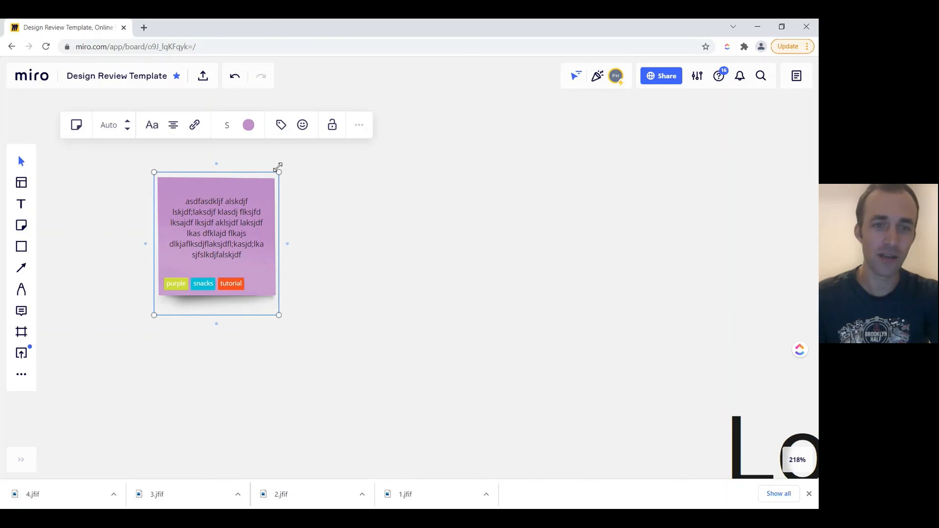
{"action": "left_click", "coordinate": [303, 126]}
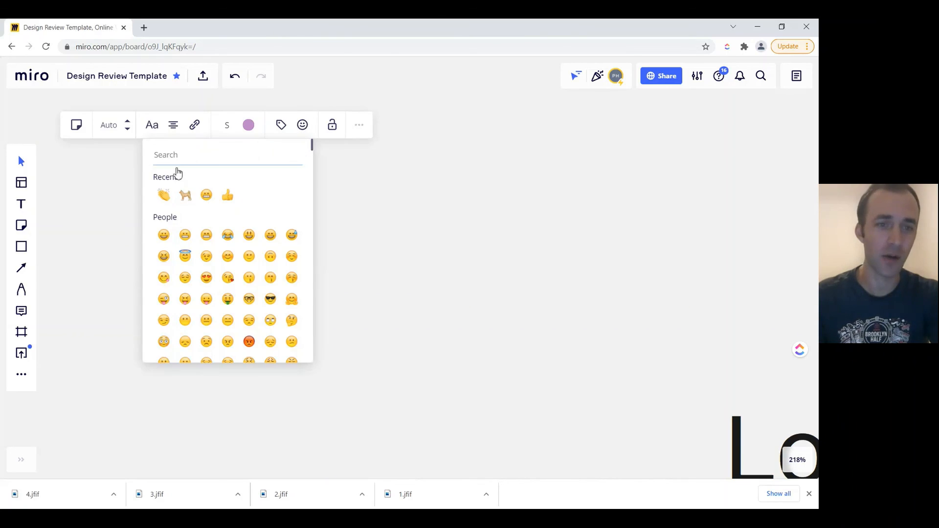
{"action": "type", "text": "hear"}
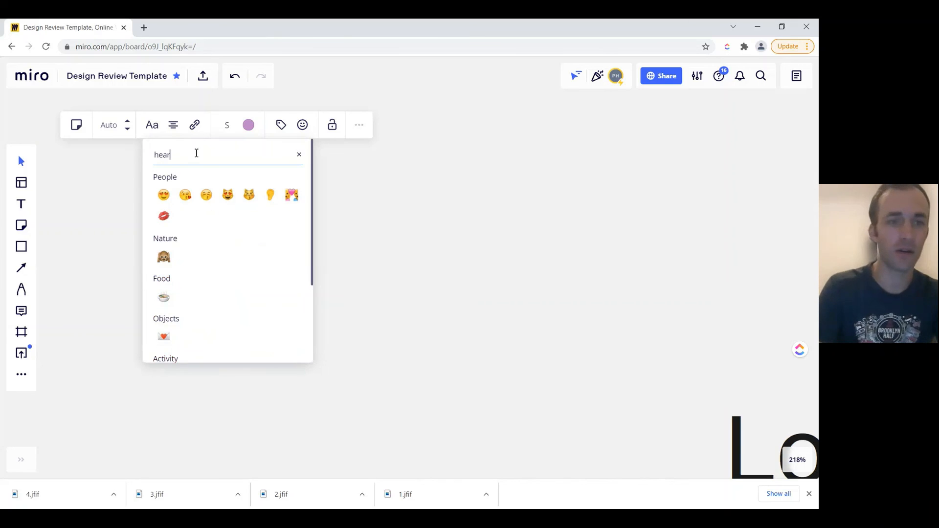
{"action": "left_click", "coordinate": [163, 195]}
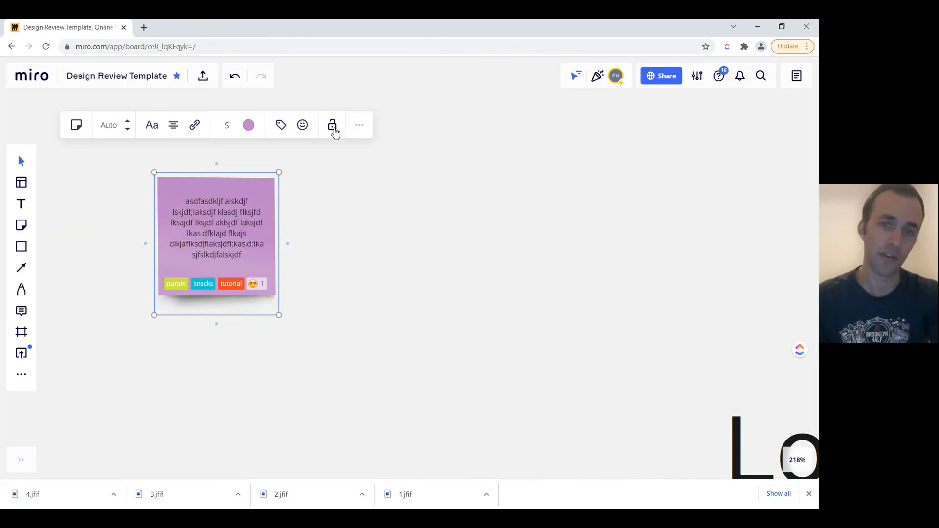
{"action": "left_click", "coordinate": [367, 126]}
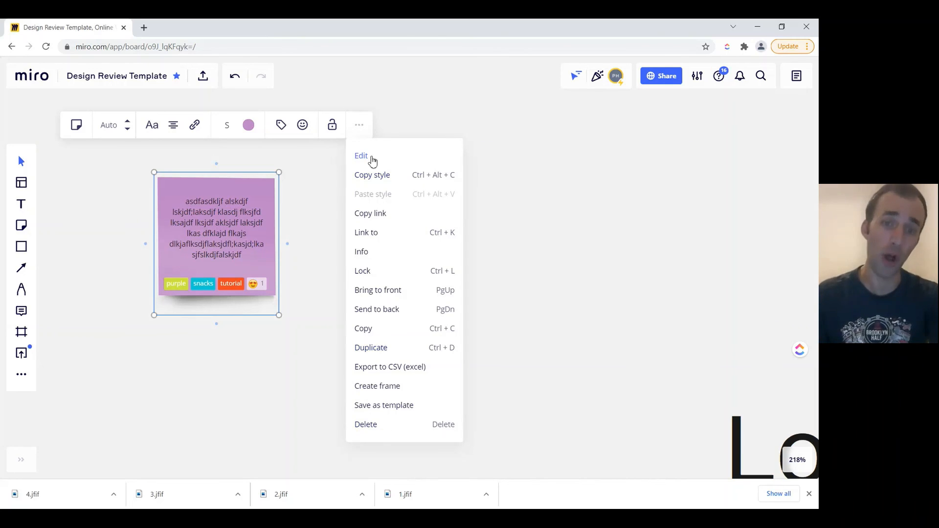
{"action": "left_click", "coordinate": [404, 127]}
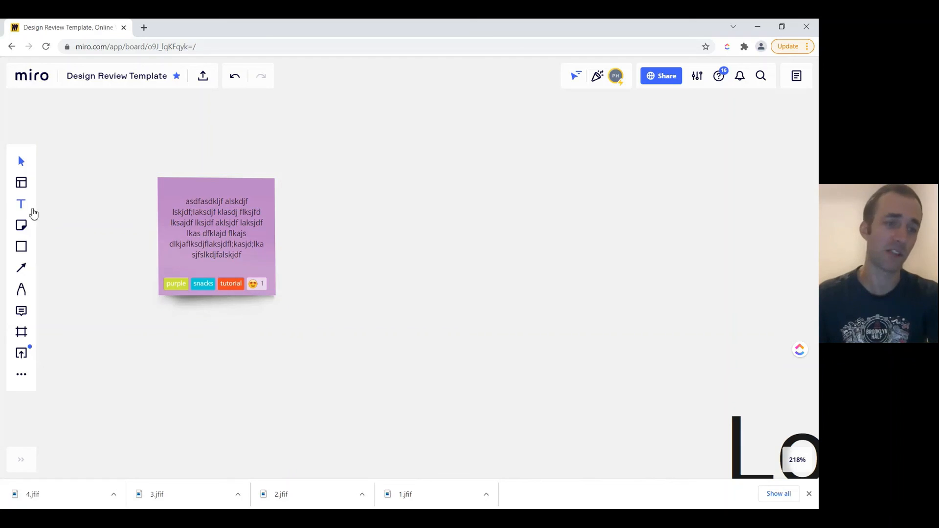